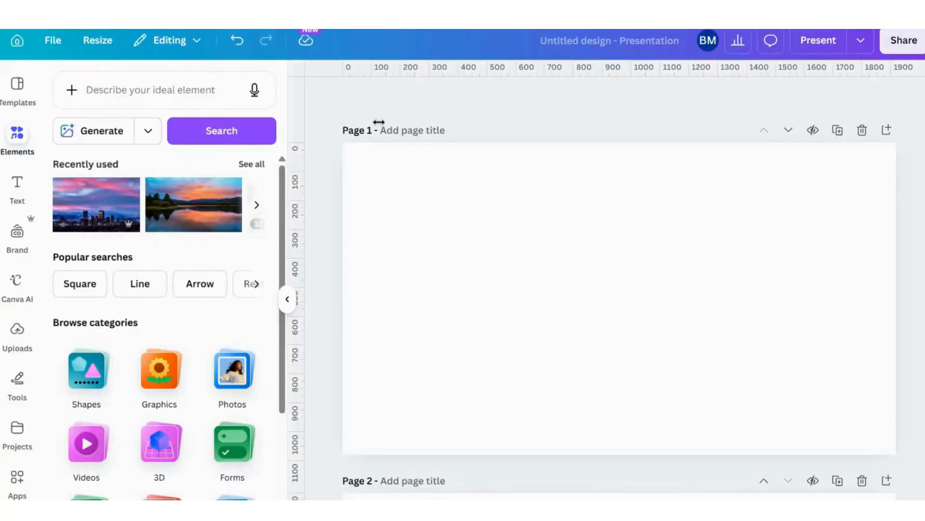
Add a heading to page 1 that reads "Colorado"
click(17, 183)
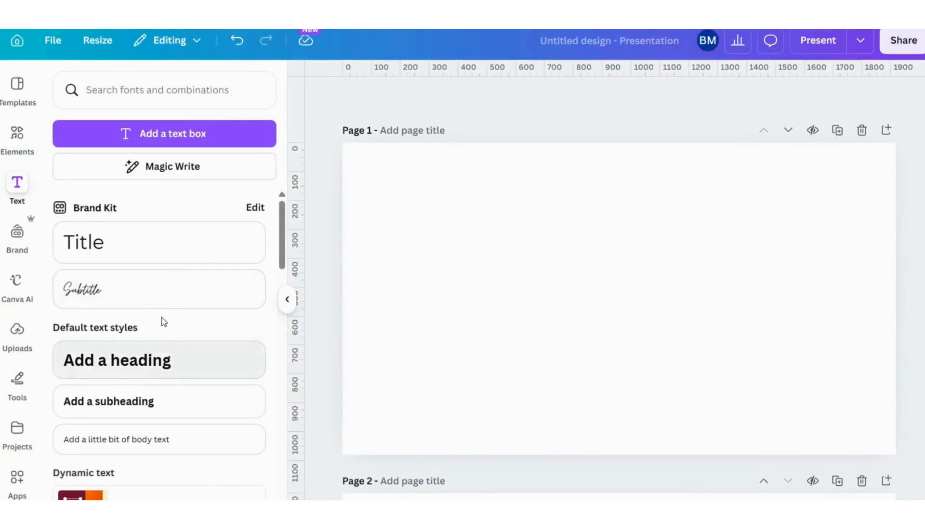
click(166, 362)
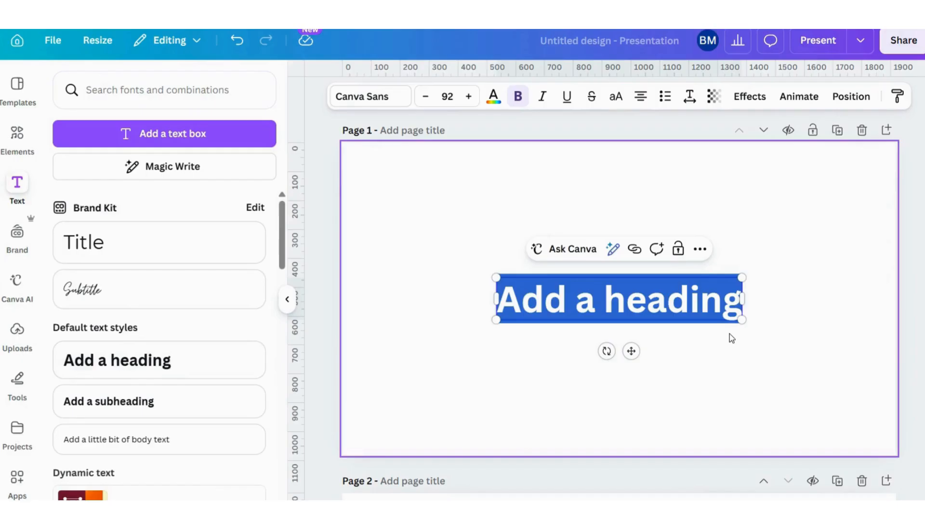
text(Colorra)
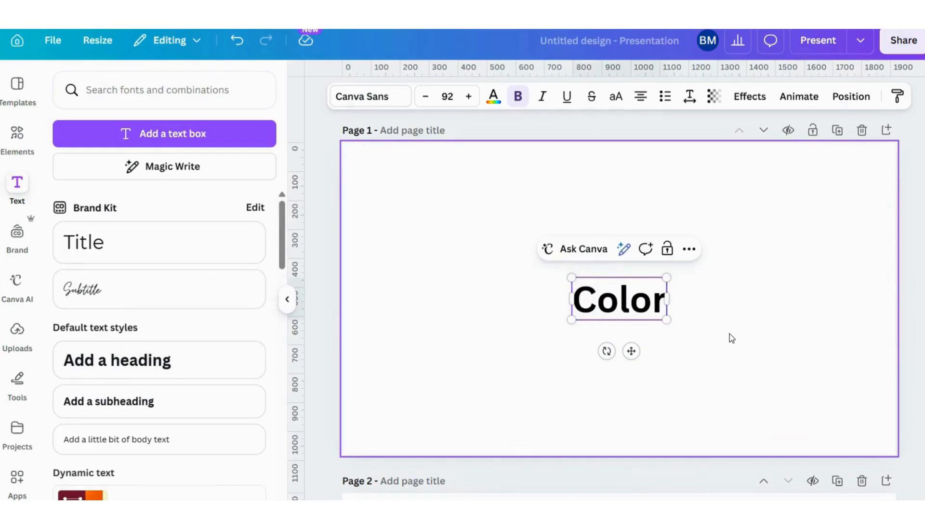
key(BackSpace)
key(BackSpace)
text(ado)
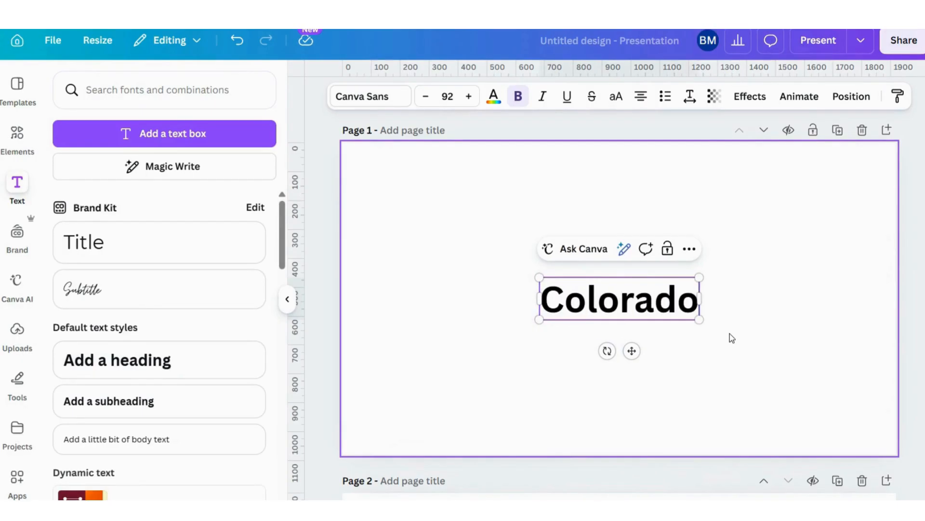
Change the "Colorado" heading's font to Amsterdam One, searching the fonts for "Amster"
click(362, 97)
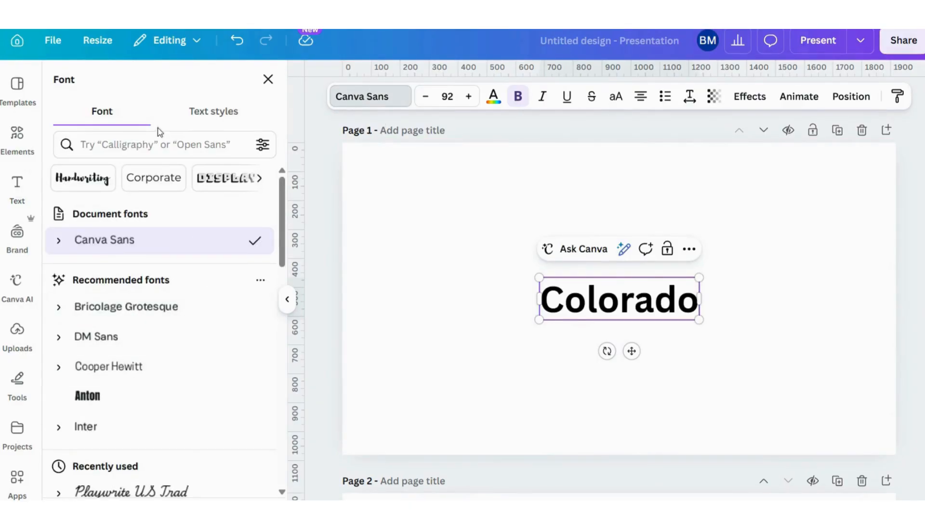
click(109, 143)
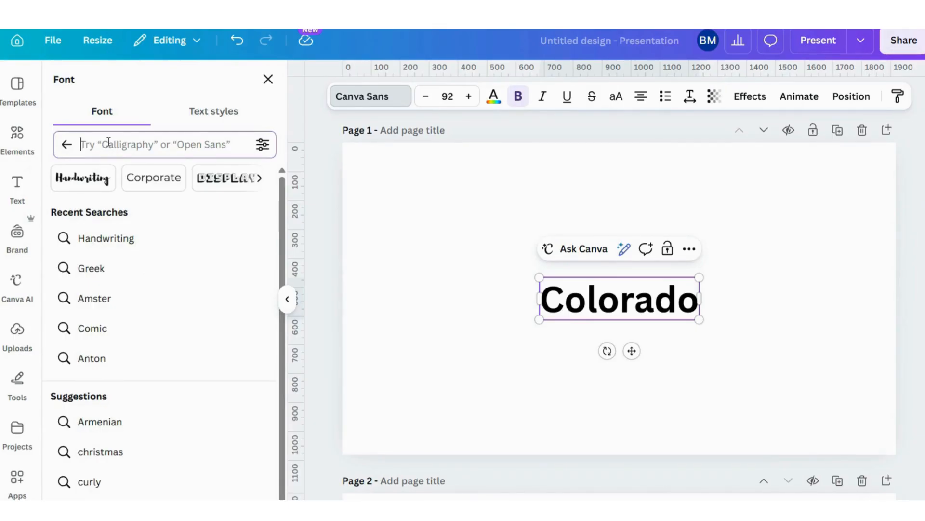
text(Amster)
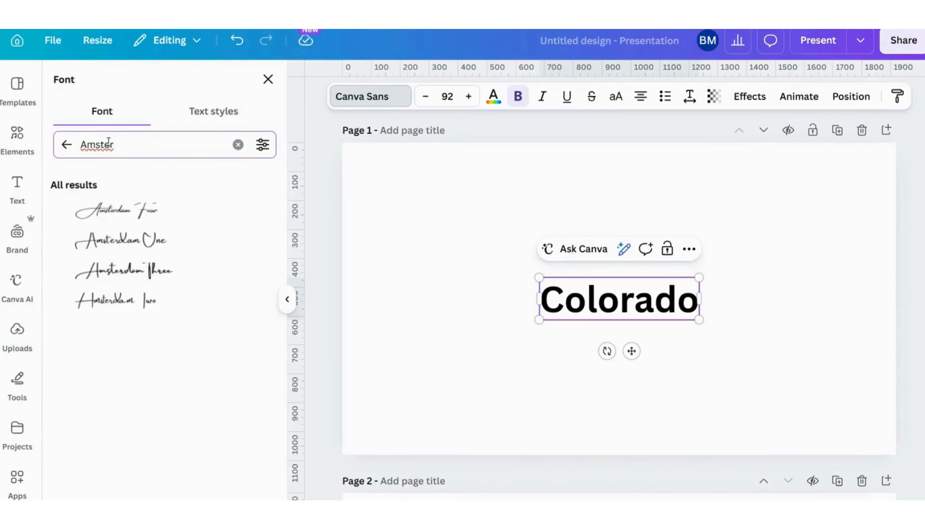
click(116, 244)
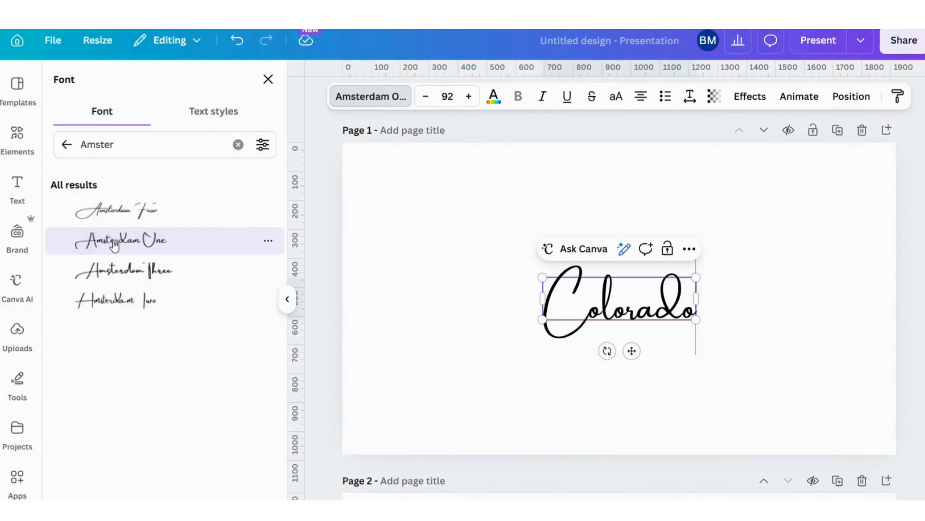
click(527, 295)
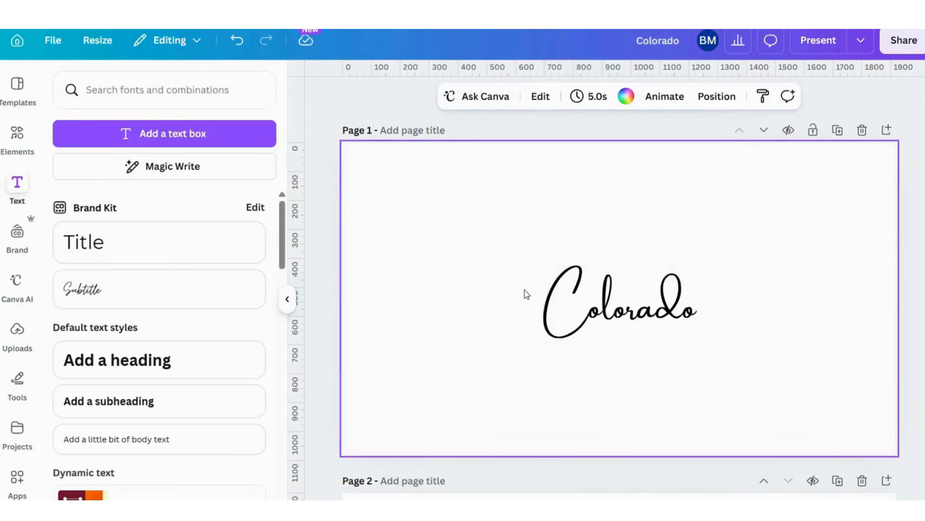
Enlarge the "Colorado" heading to font size 333 so it spans the page width, and move it up to the page's upper edge
click(587, 302)
drag(544, 277, 342, 219)
drag(698, 319, 903, 341)
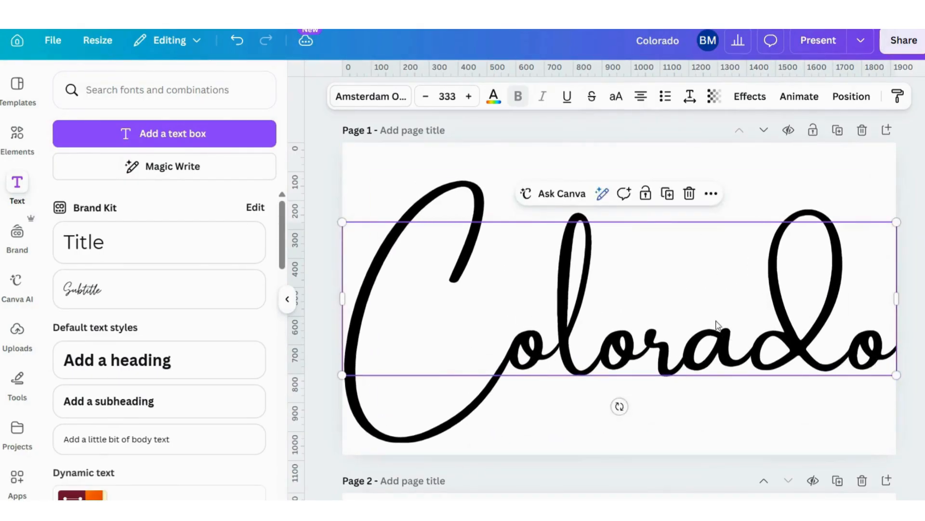
drag(717, 324, 715, 288)
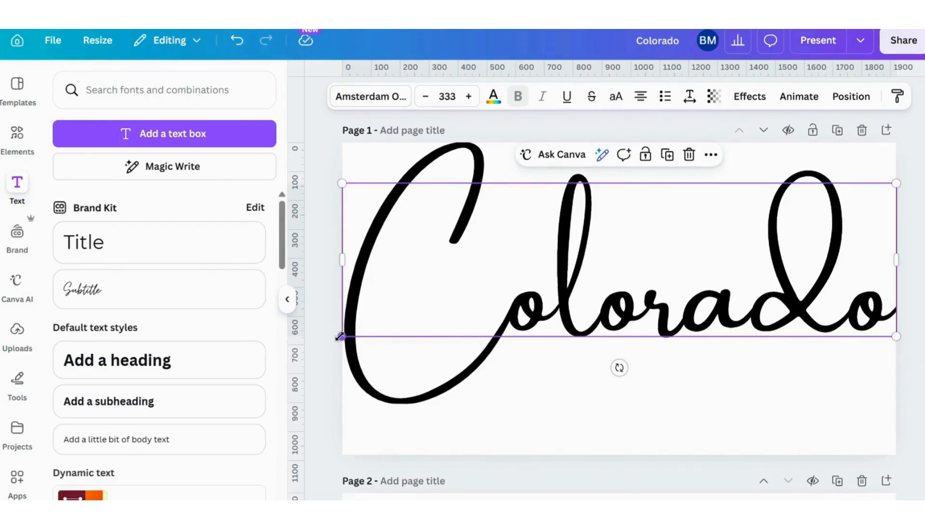
drag(339, 336, 337, 337)
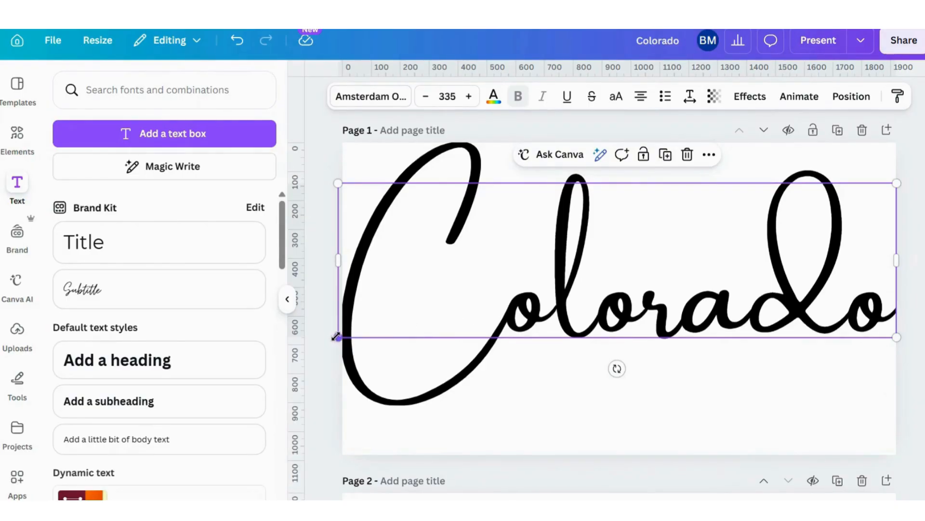
drag(336, 336, 343, 336)
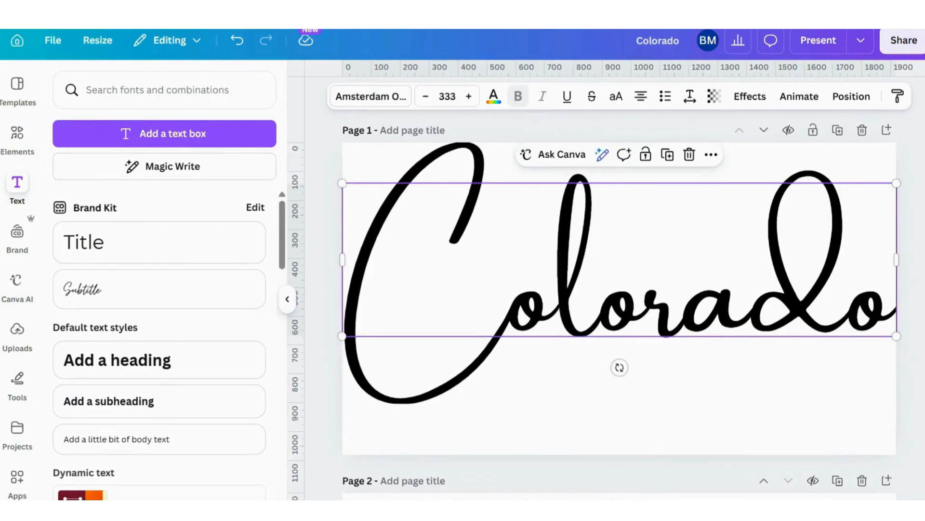
Examine up close how the large "Colorado" lettering lines up with the left and upper edges of page 1
scroll(628, 351, up, 3)
scroll(352, 339, left, 2)
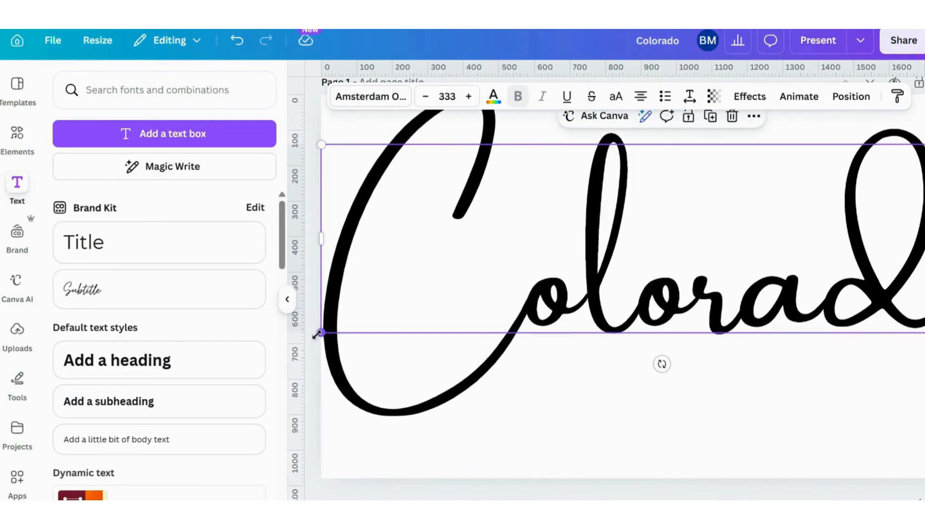
drag(317, 333, 314, 336)
scroll(685, 333, up, 1)
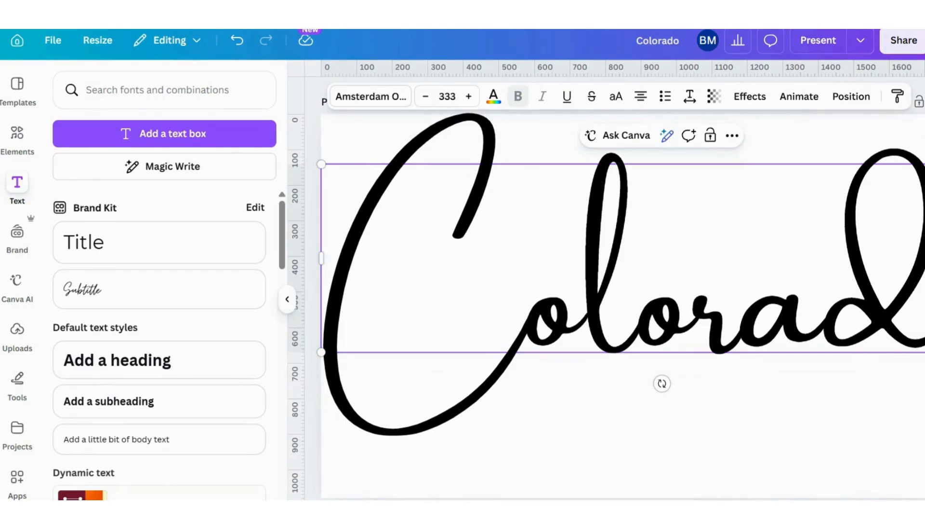
scroll(657, 303, up, 2)
scroll(657, 303, down, 5)
scroll(627, 302, up, 1)
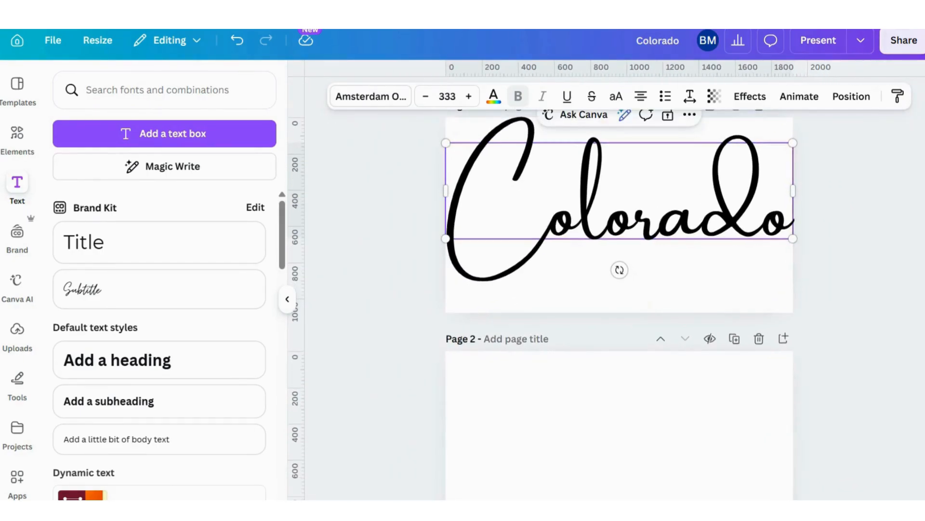
scroll(901, 381, up, 1)
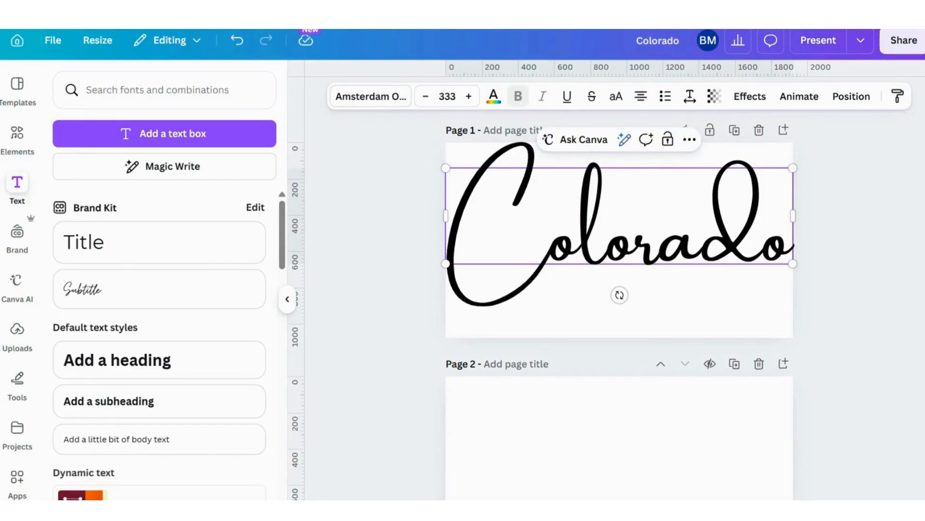
Add the recently used city skyline photo with the pink and purple sky behind the heading and enlarge it to about the page width
click(16, 135)
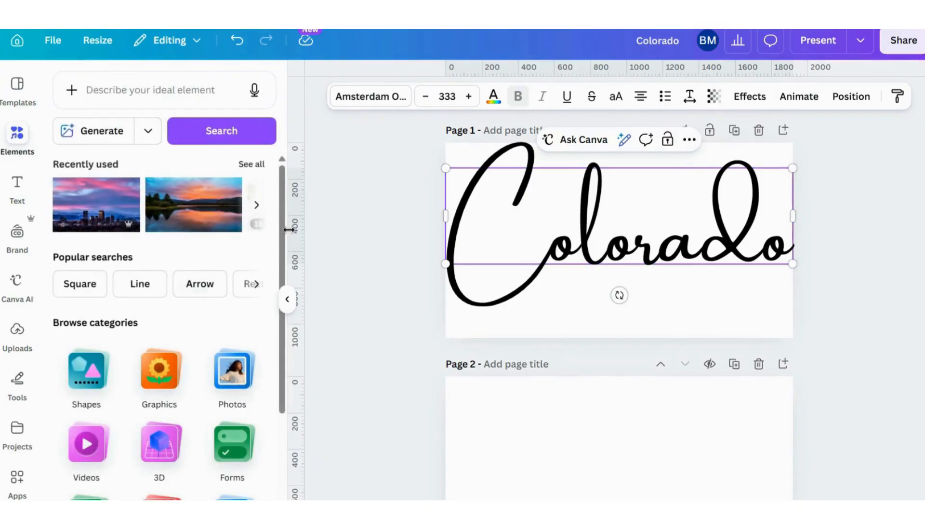
click(90, 208)
drag(650, 297, 604, 306)
drag(696, 259, 781, 276)
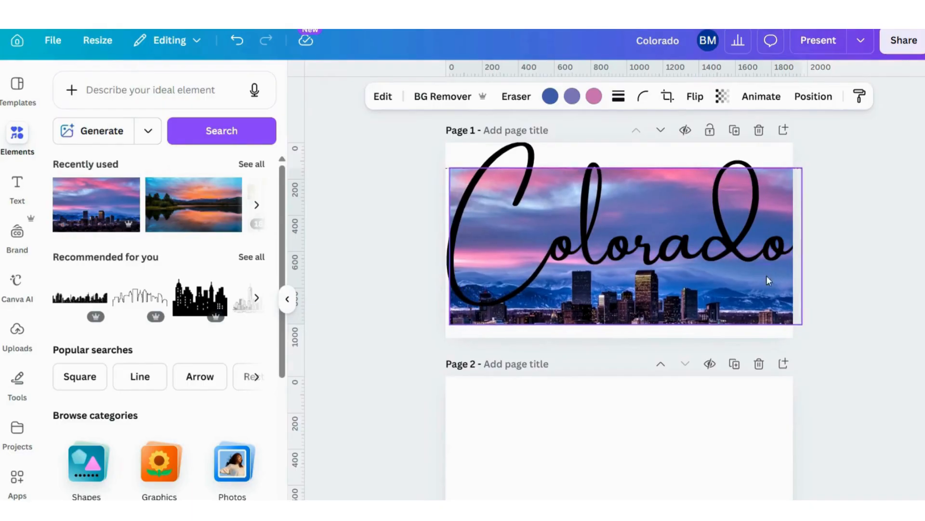
Align the skyline photo with the page's left edge and extend it down to the lower edge, leaving a strip uncovered above
drag(628, 329, 629, 337)
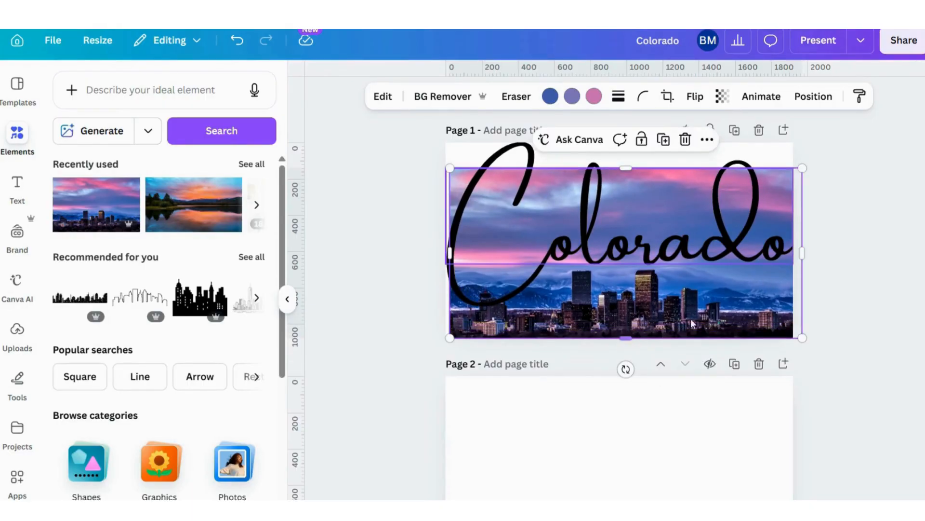
drag(731, 305, 728, 299)
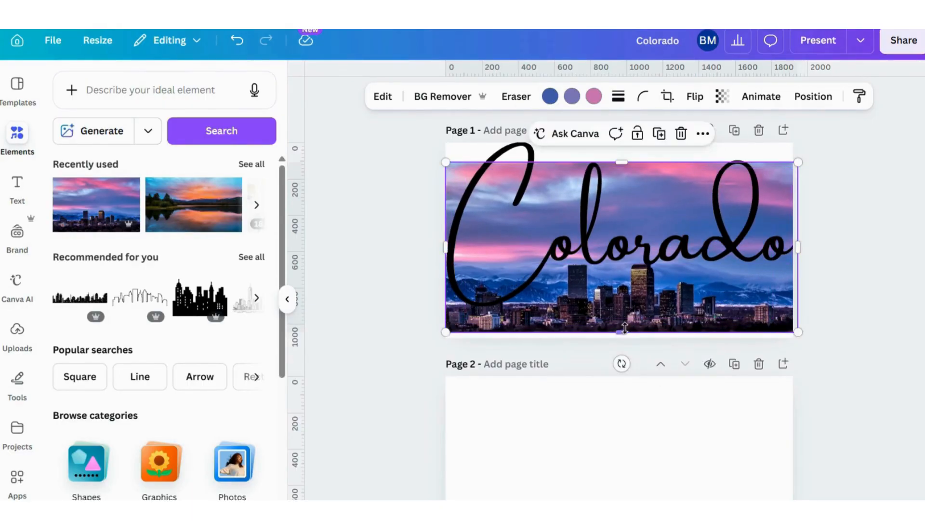
drag(622, 331, 623, 337)
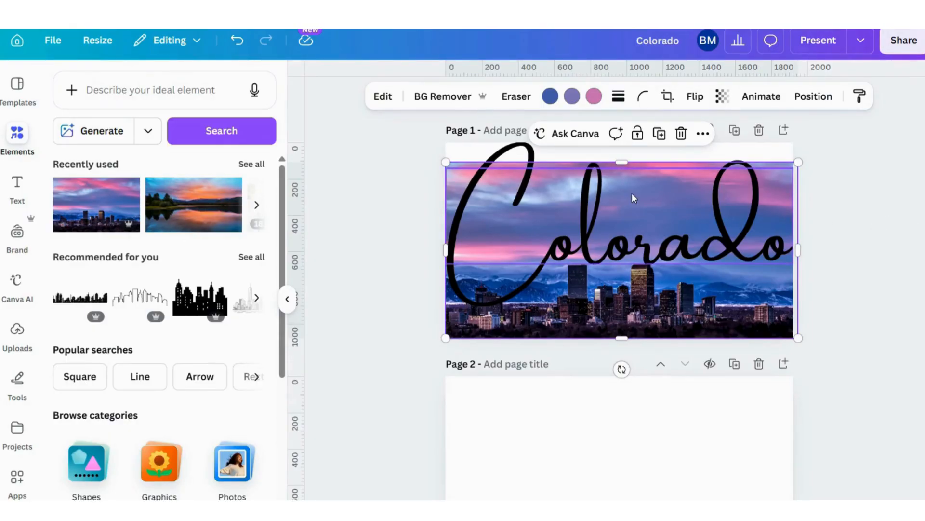
click(378, 198)
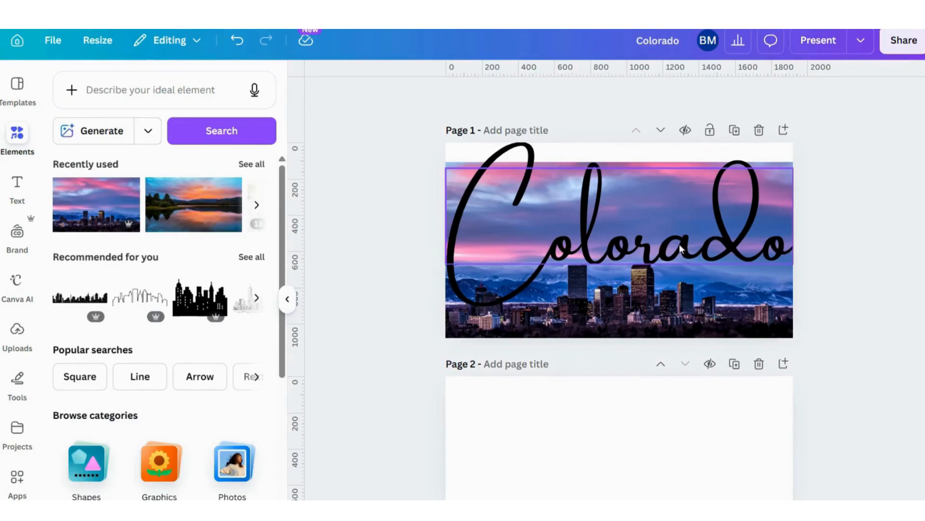
Download only the current page (Page 1) as a PNG
click(902, 47)
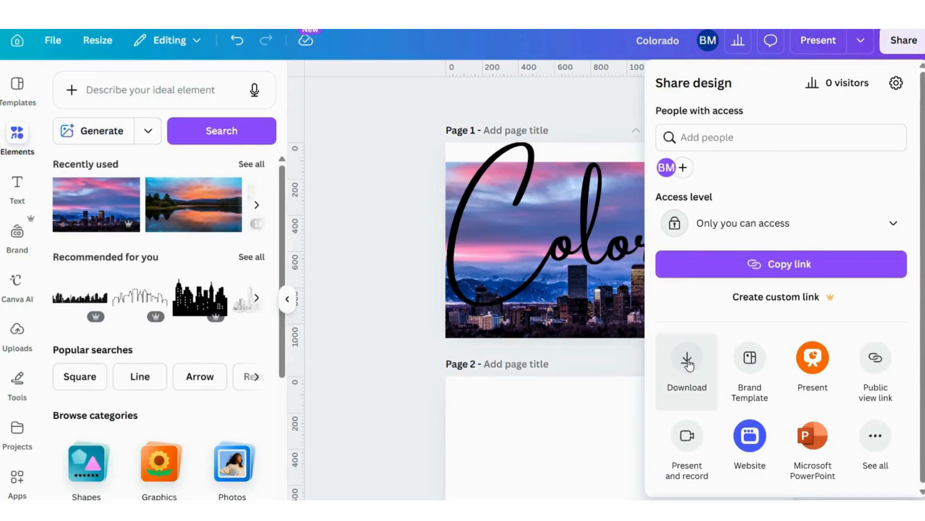
click(688, 364)
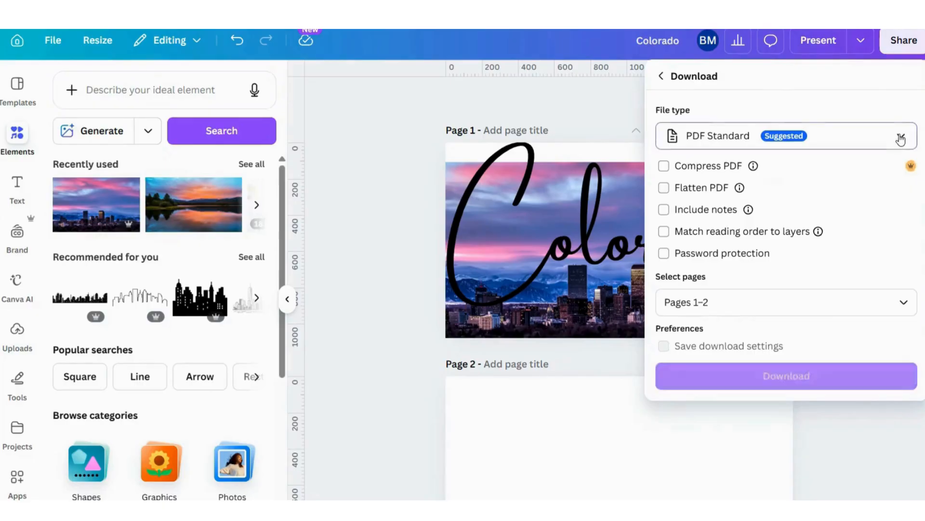
click(901, 139)
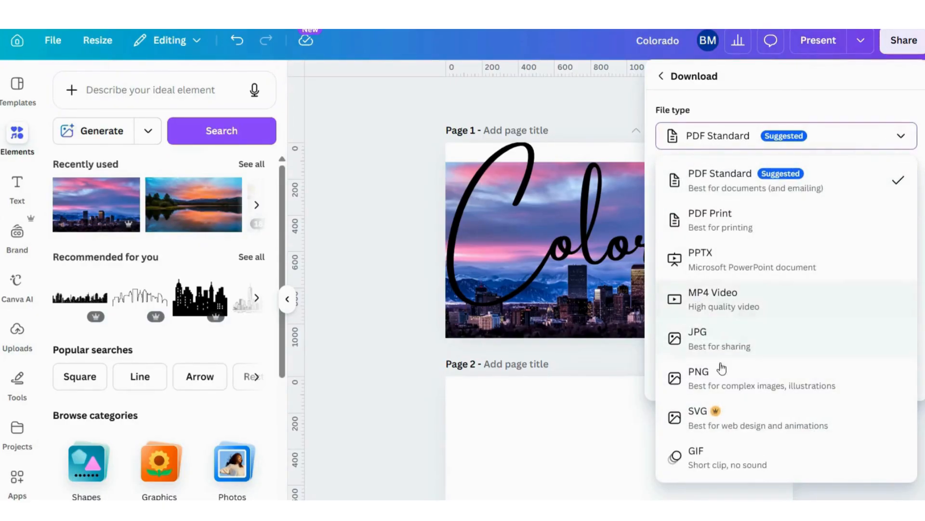
click(694, 379)
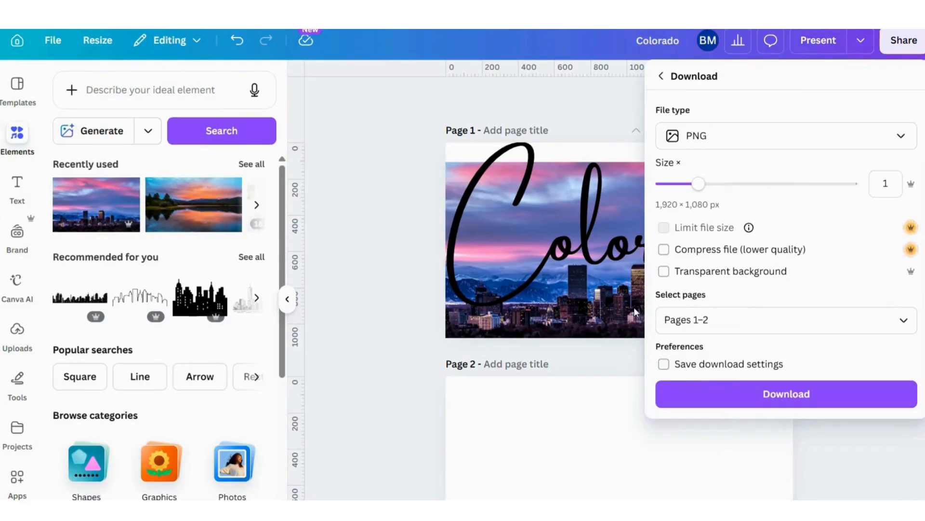
click(903, 320)
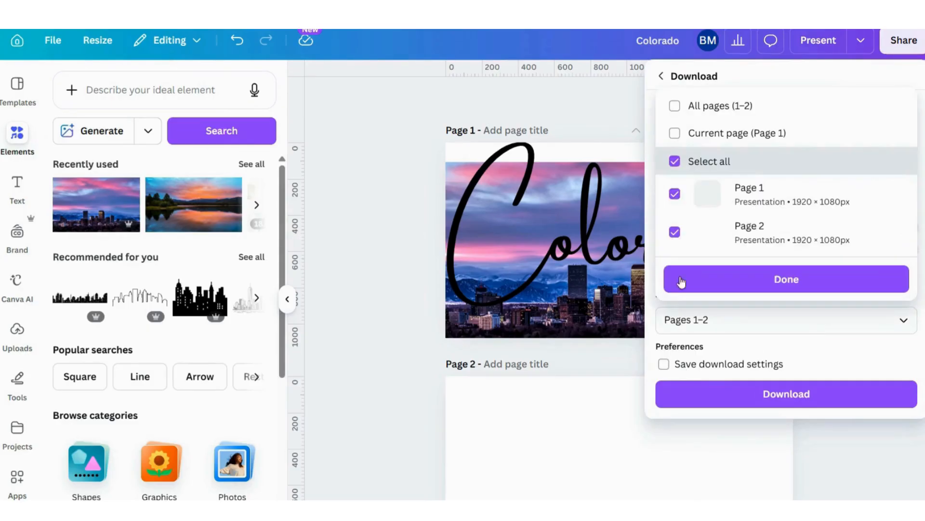
click(675, 161)
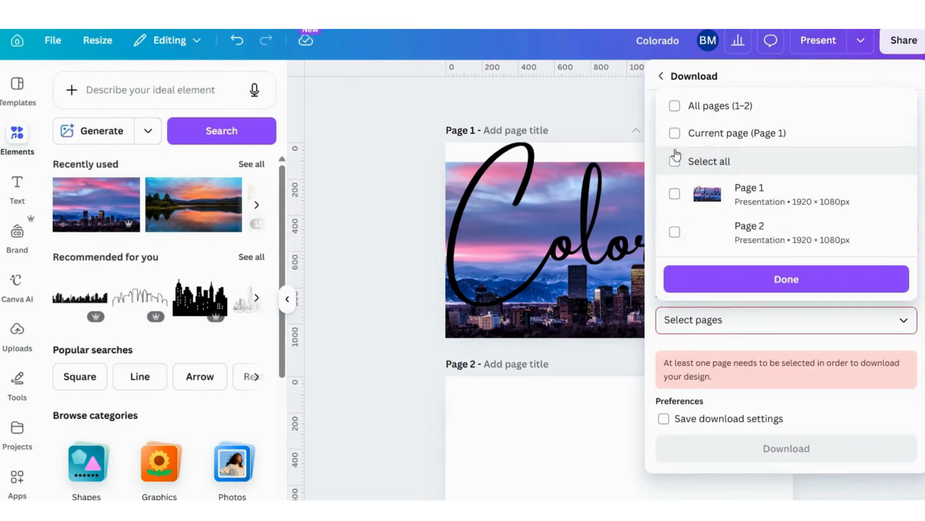
click(675, 133)
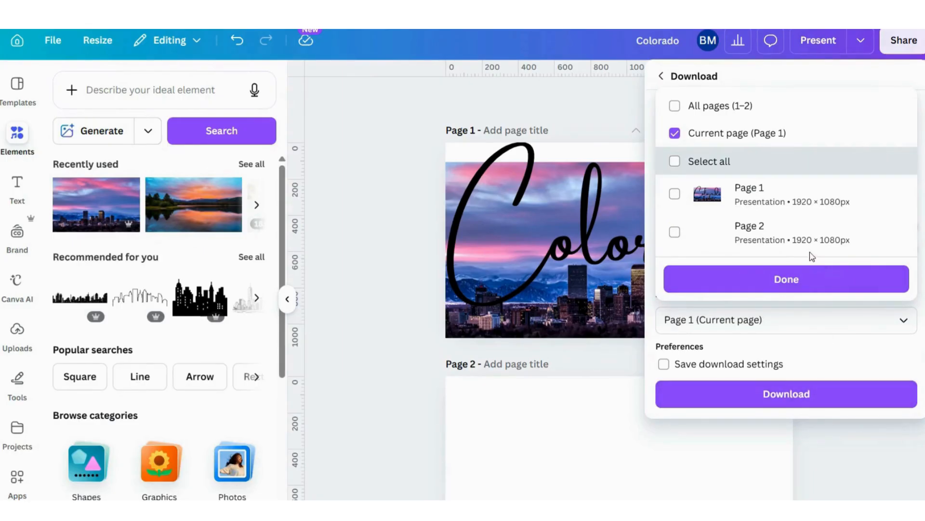
click(793, 280)
click(802, 396)
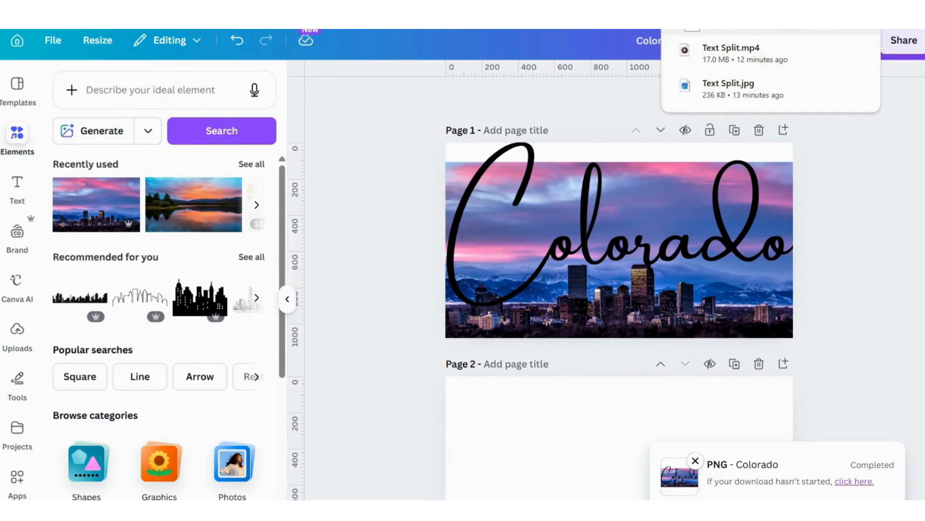
Place the downloaded PNG of the Colorado design on page 2 and enlarge it to fill the whole page
drag(526, 222, 527, 471)
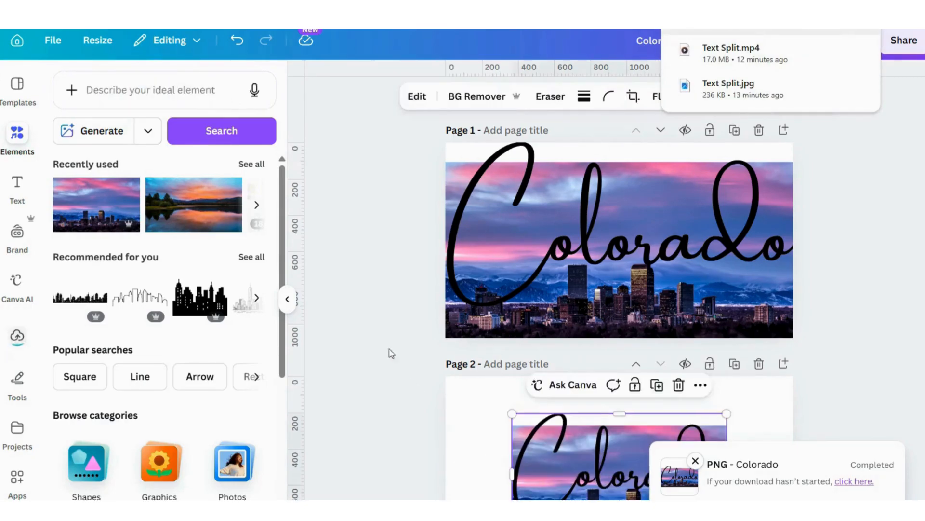
scroll(378, 301, down, 3)
drag(616, 359, 551, 325)
drag(659, 383, 793, 456)
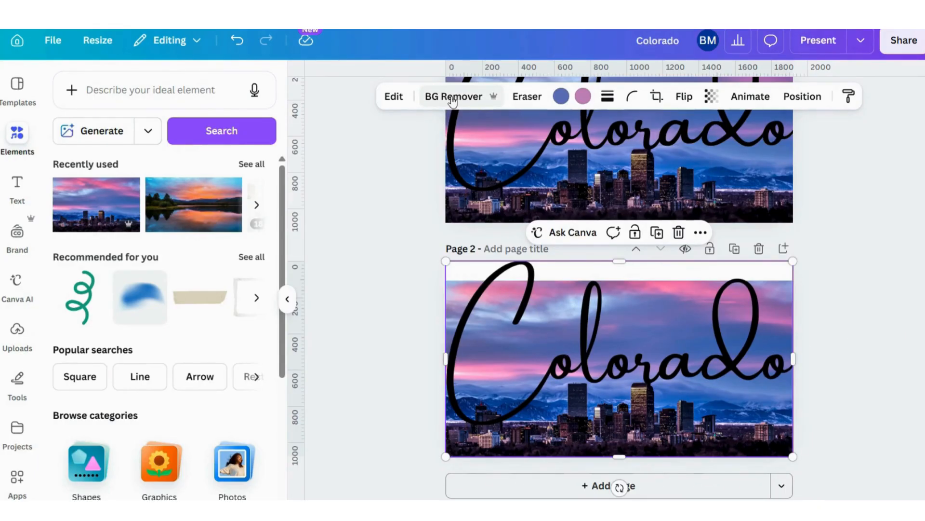
Remove the background from the Colorado image on page 2, keeping the lettering and the city skyline
click(391, 97)
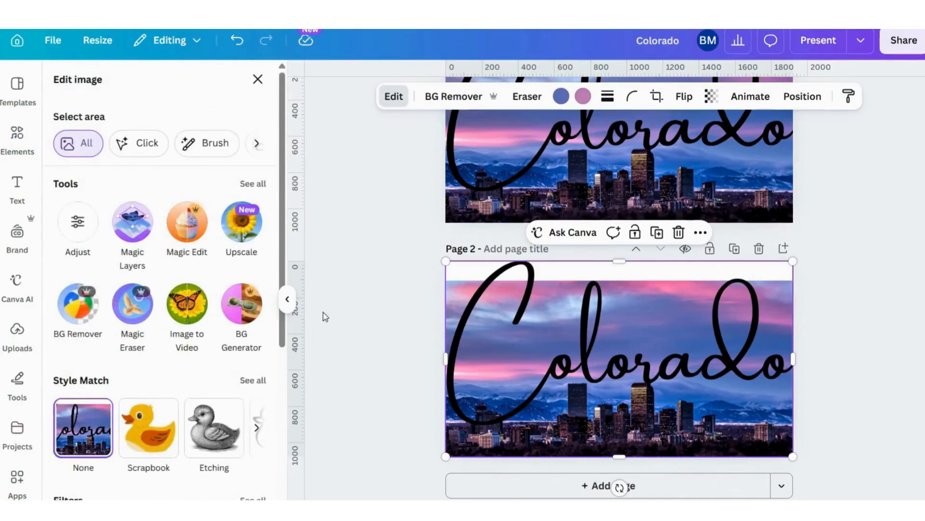
click(71, 312)
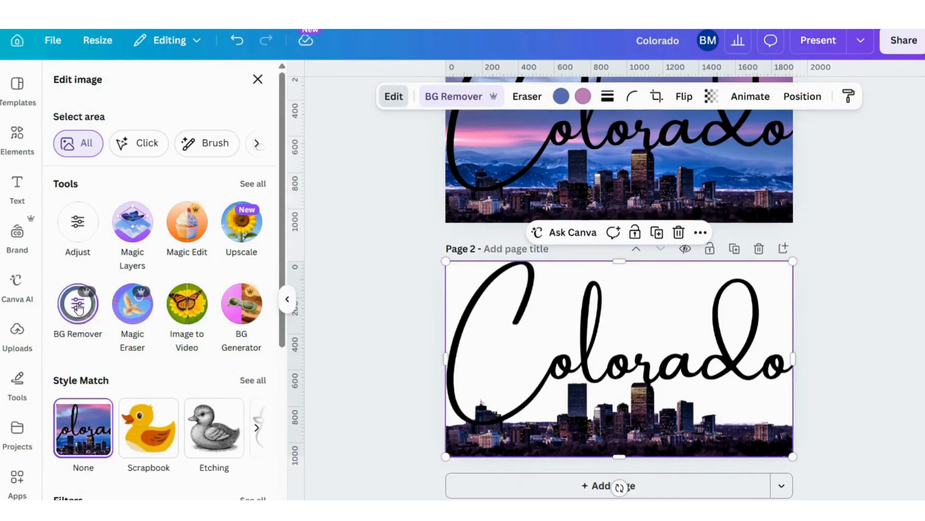
Erase the building inside the lower loop of the C with the Pixel Eraser at size 13
click(77, 308)
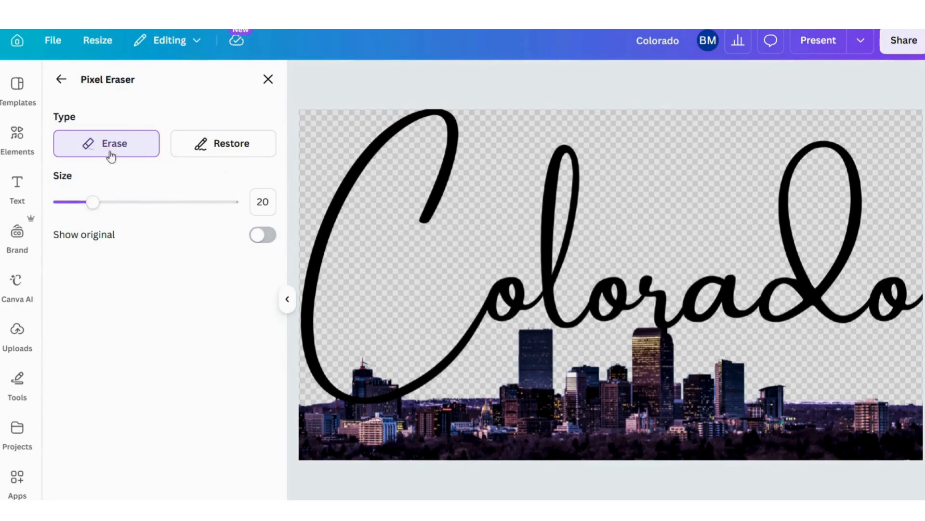
mouse_move(93, 201)
mouse_down()
mouse_move(92, 210)
mouse_move(80, 209)
mouse_up()
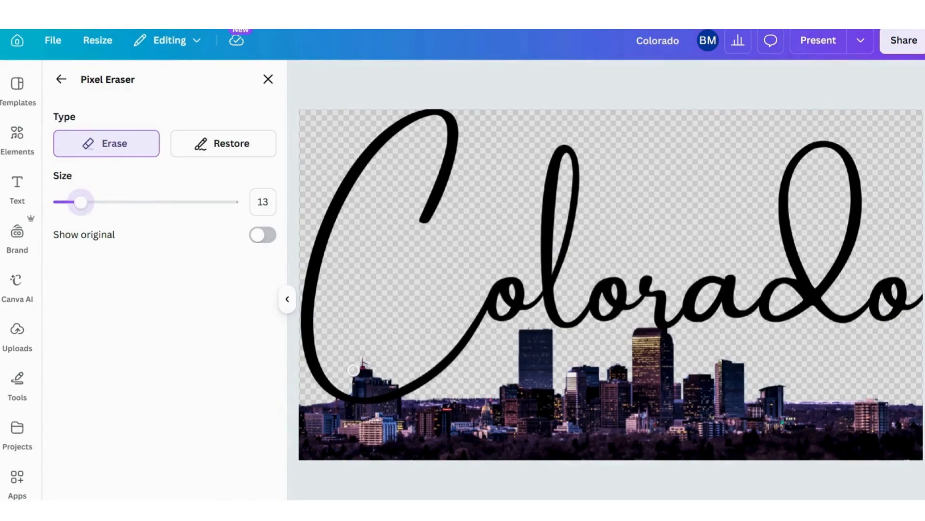
drag(385, 381, 385, 376)
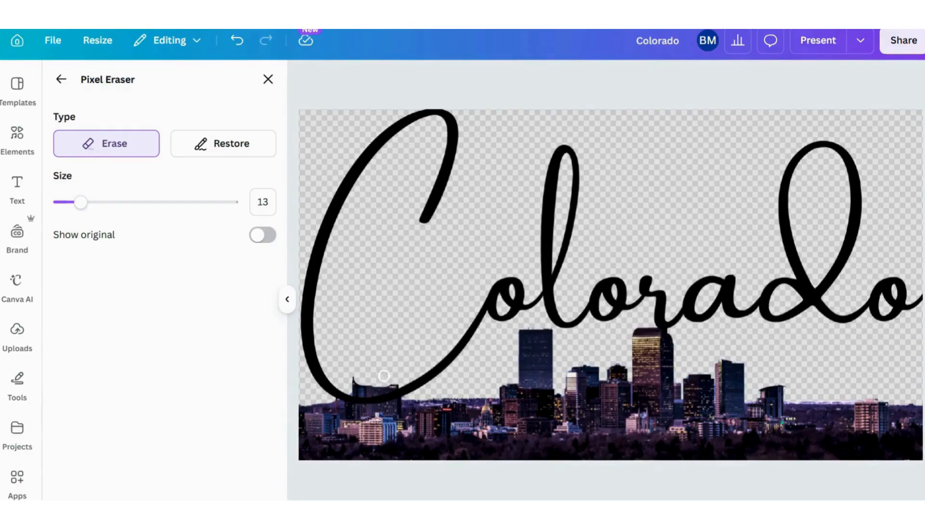
Restore the mountains and sky between the skyline and the lettering with brush sizes 13, 23, 38 and 15, and return to the image editing options
click(222, 145)
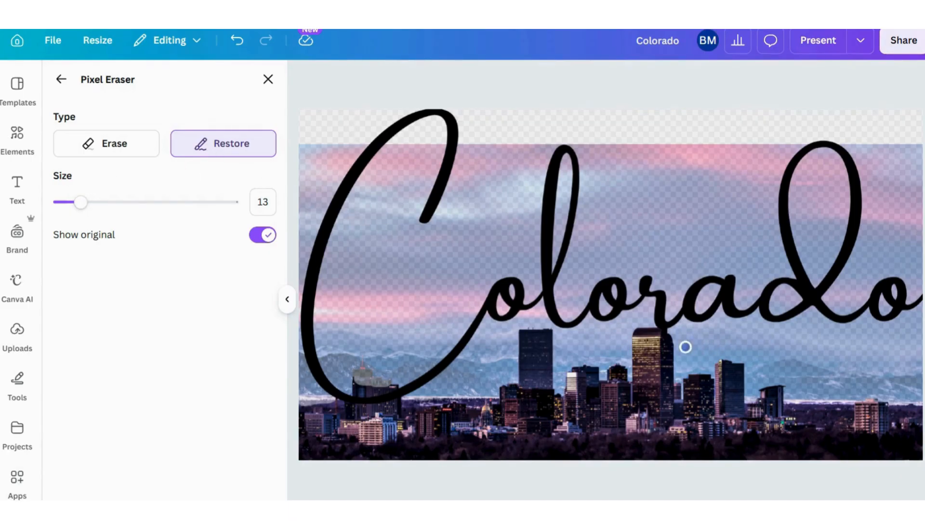
mouse_move(685, 346)
mouse_down()
mouse_move(735, 348)
mouse_move(695, 369)
mouse_move(772, 375)
mouse_move(815, 386)
mouse_up()
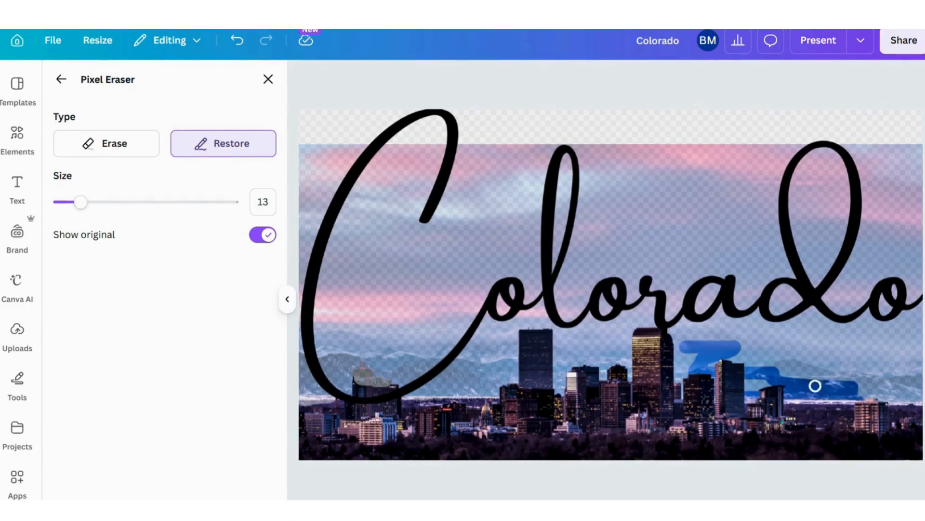
drag(80, 202, 98, 202)
drag(723, 348, 839, 382)
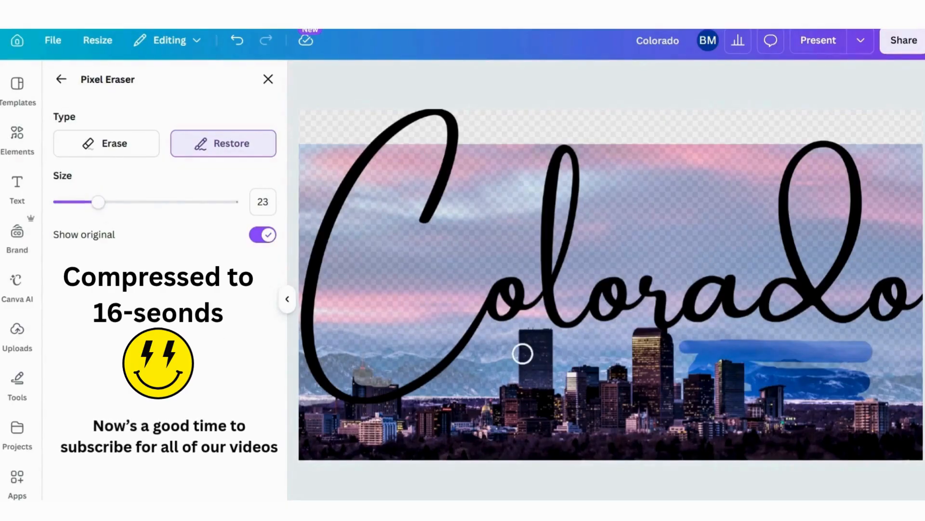
mouse_move(685, 374)
mouse_down()
mouse_move(721, 324)
mouse_move(844, 400)
mouse_move(761, 361)
mouse_up()
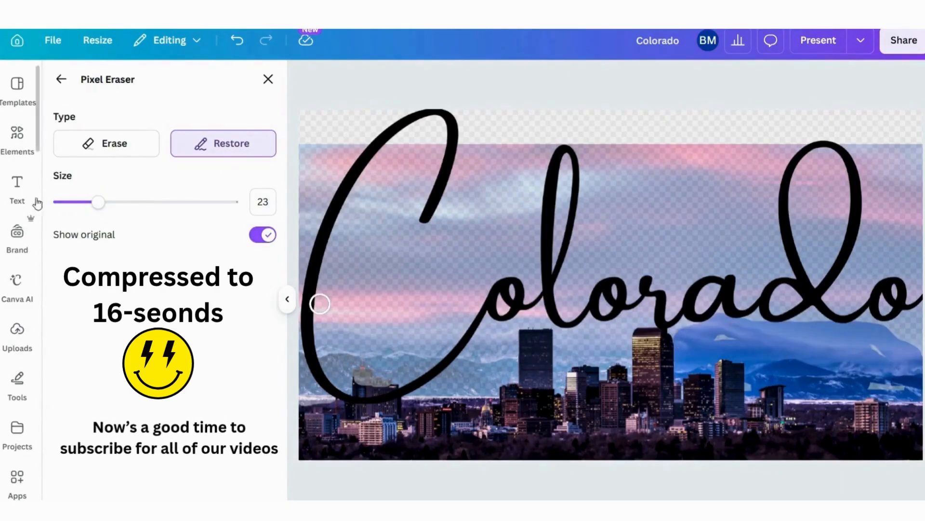
drag(98, 202, 124, 202)
mouse_move(623, 368)
mouse_down()
mouse_move(472, 363)
mouse_move(591, 337)
mouse_move(674, 342)
mouse_up()
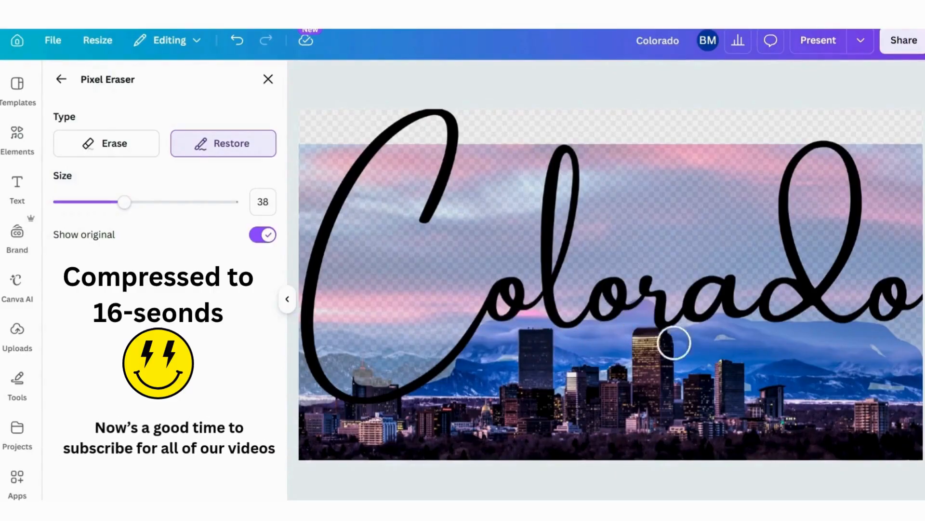
drag(124, 202, 84, 202)
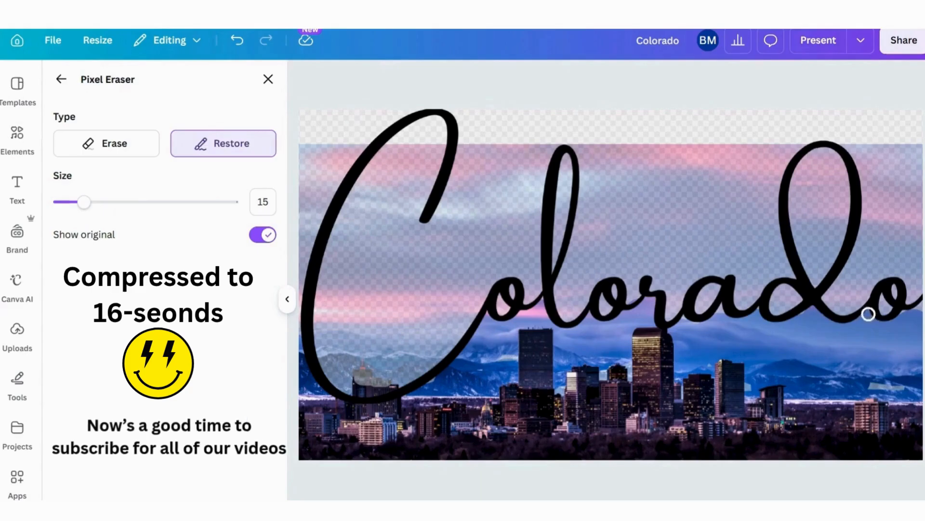
click(106, 143)
click(263, 235)
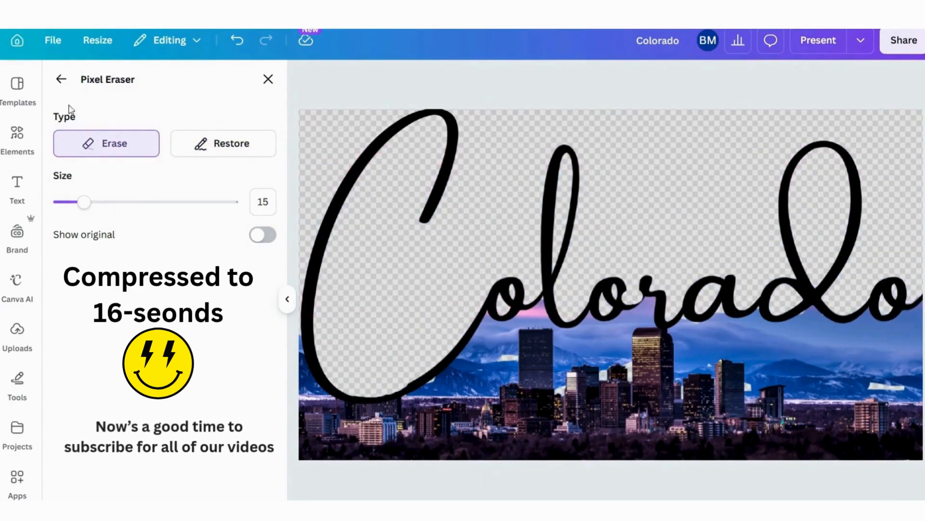
click(61, 79)
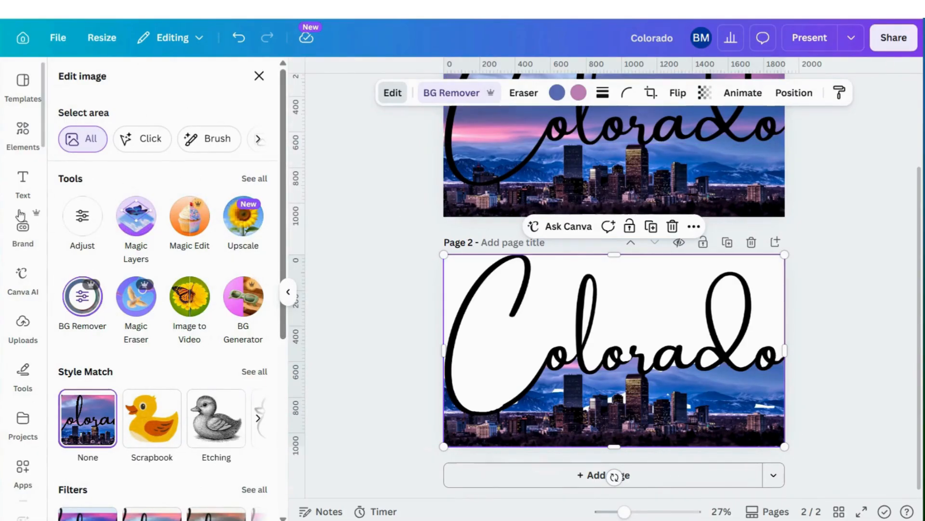
Add the recently used sunset lake photo to page 2, align it to the page's upper-left corner and widen it to 1920 px
click(34, 141)
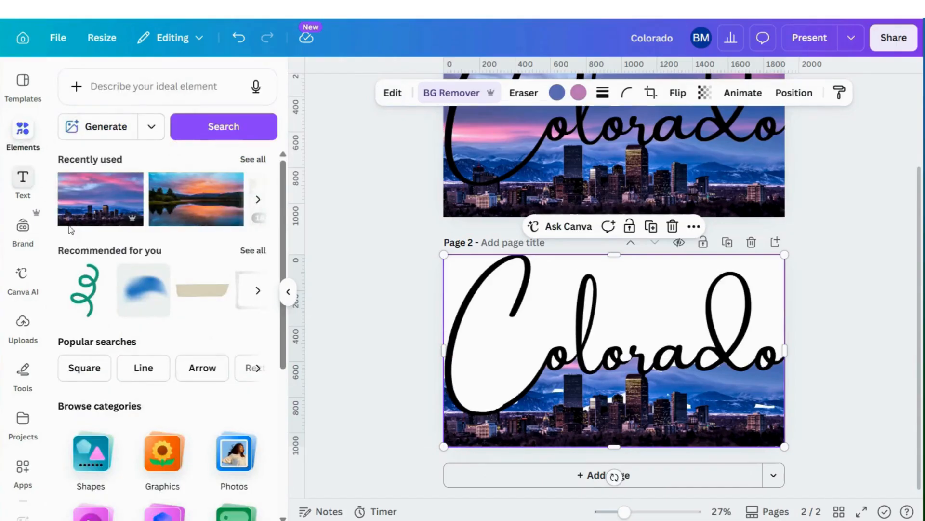
click(193, 191)
drag(599, 307, 584, 298)
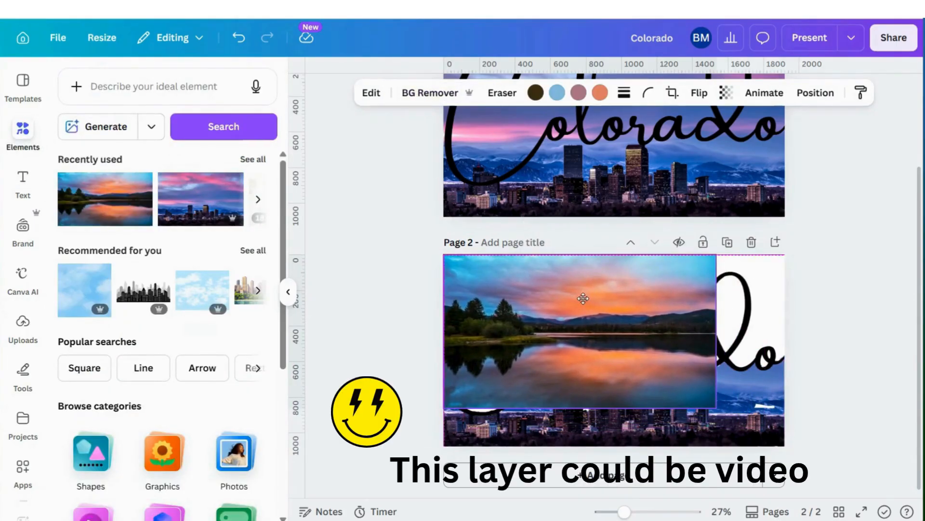
drag(717, 328, 786, 318)
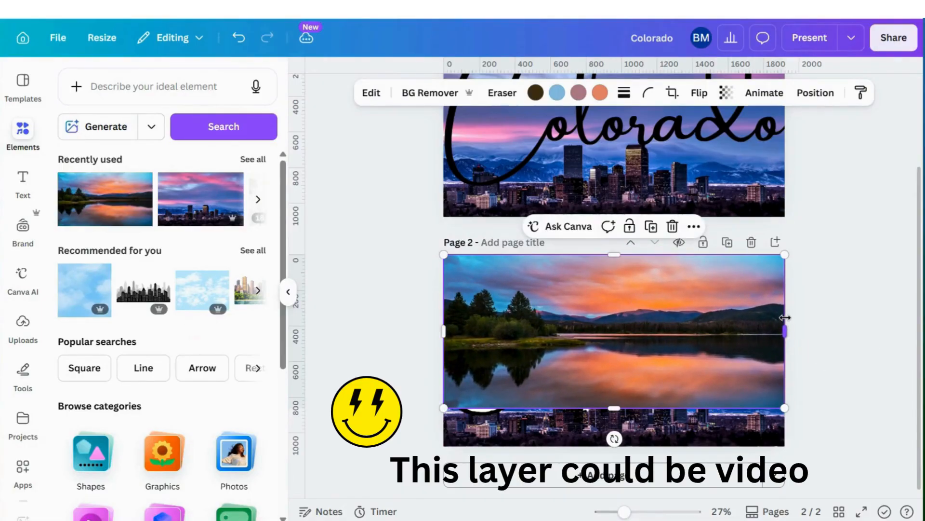
Bring the Colorado cutout layer above the sunset lake photo on page 2 and deselect it
click(819, 96)
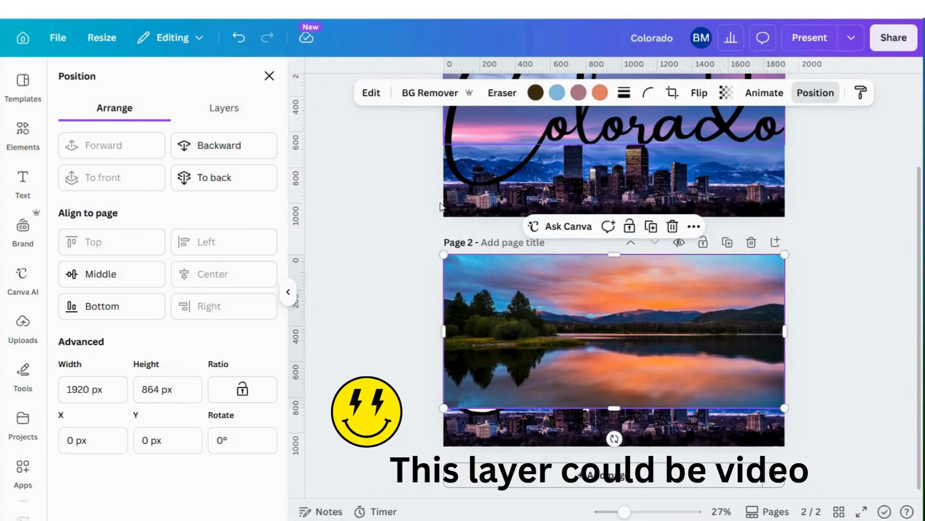
click(213, 110)
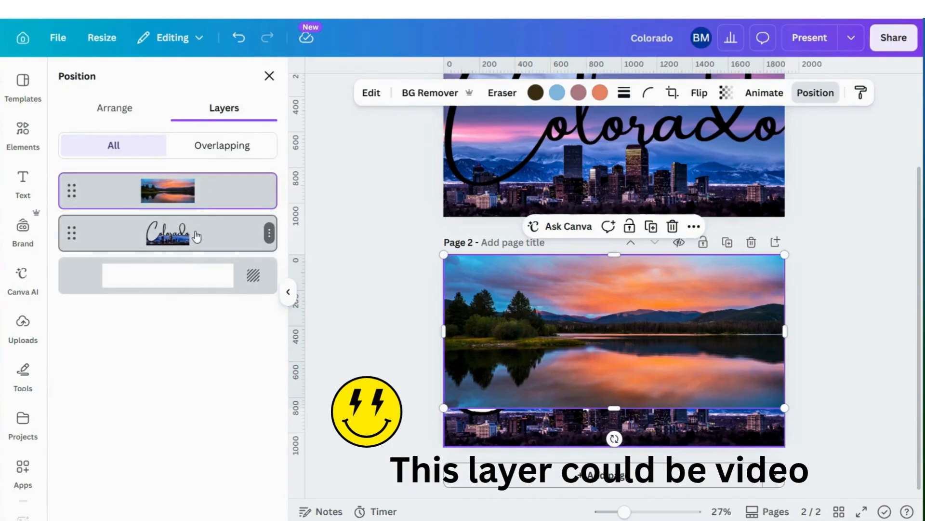
drag(194, 230, 195, 150)
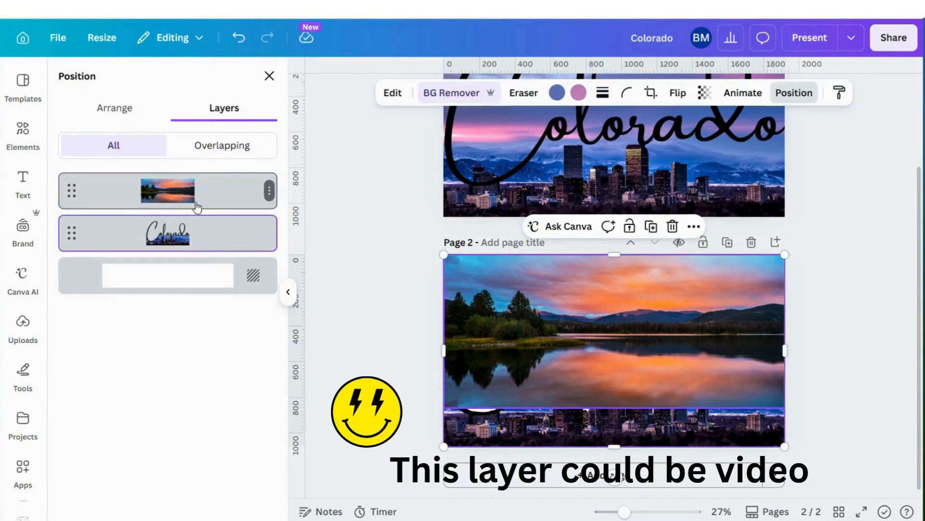
drag(198, 238, 190, 179)
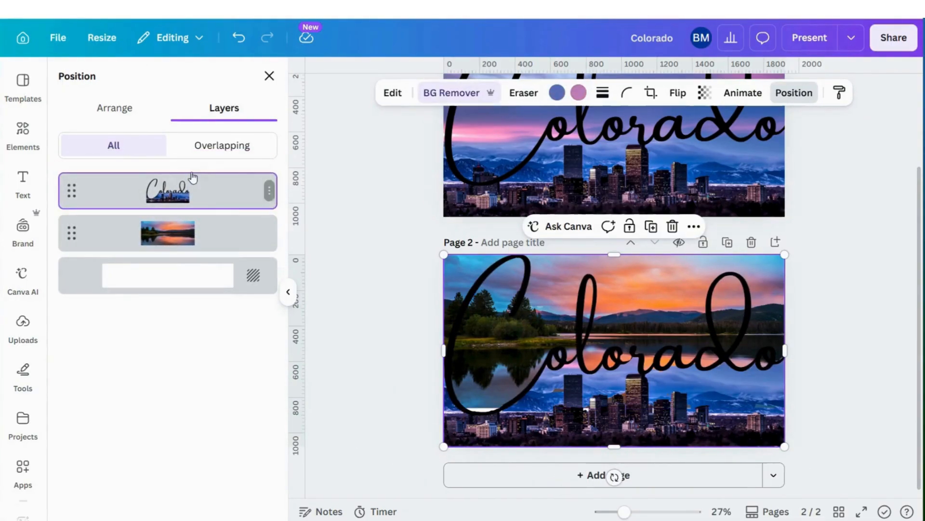
click(316, 272)
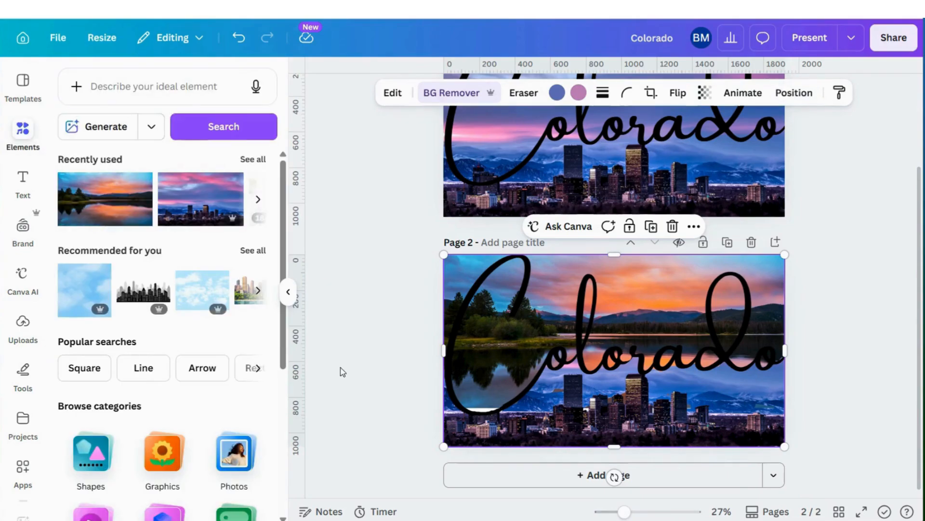
click(859, 312)
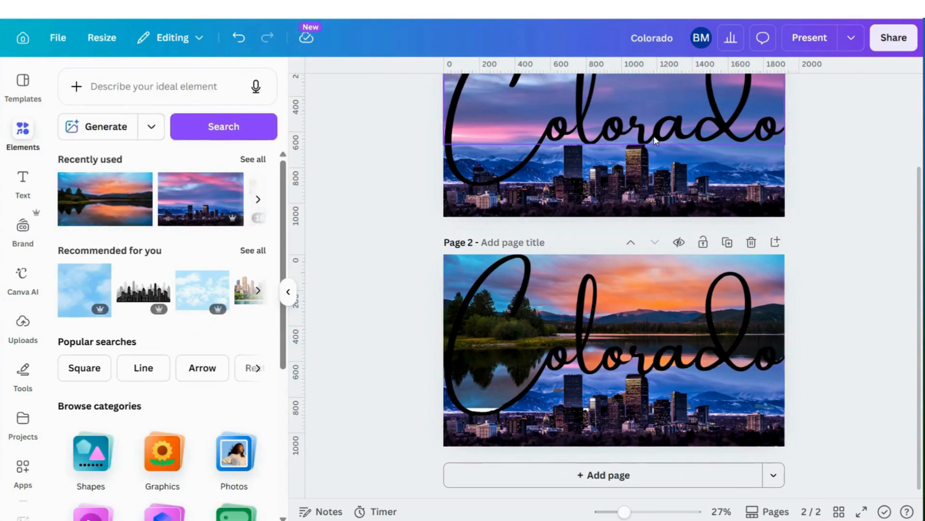
Duplicate the Colorado text from page 1 and place the copy exactly over the lettering on page 2
scroll(832, 277, up, 2)
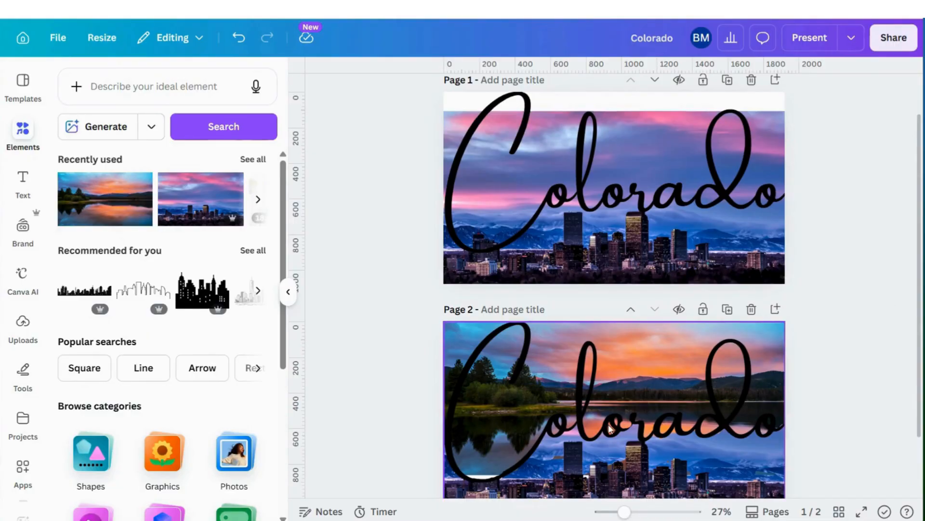
click(595, 199)
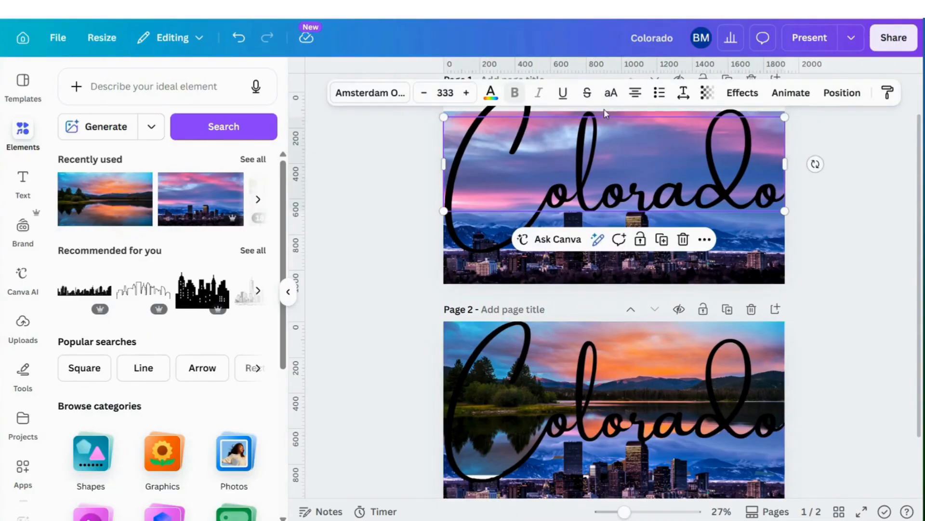
click(662, 240)
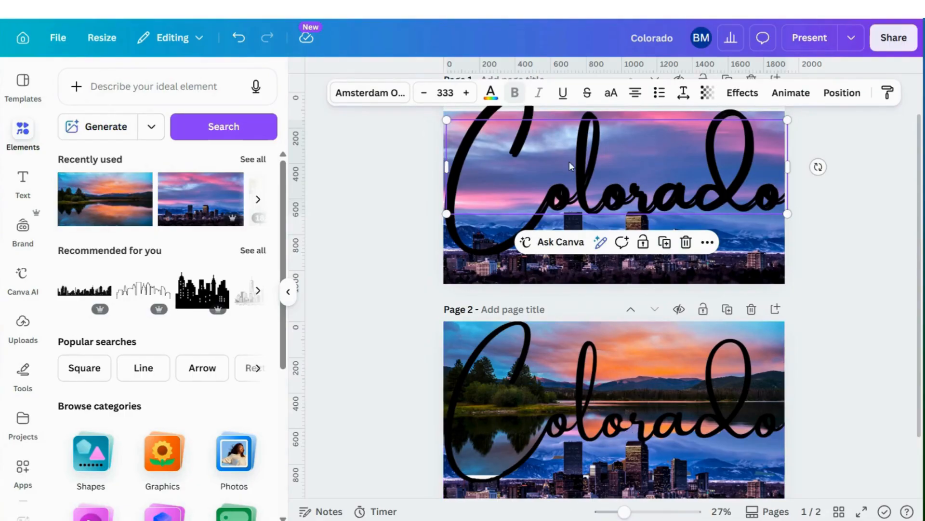
drag(585, 160, 562, 398)
scroll(434, 303, down, 2)
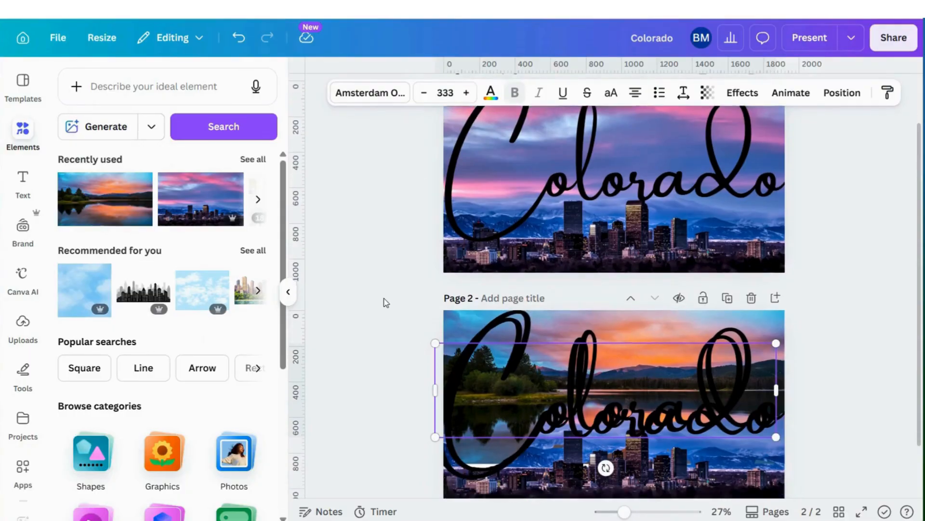
mouse_move(589, 313)
mouse_down()
mouse_move(577, 313)
mouse_move(596, 301)
mouse_up()
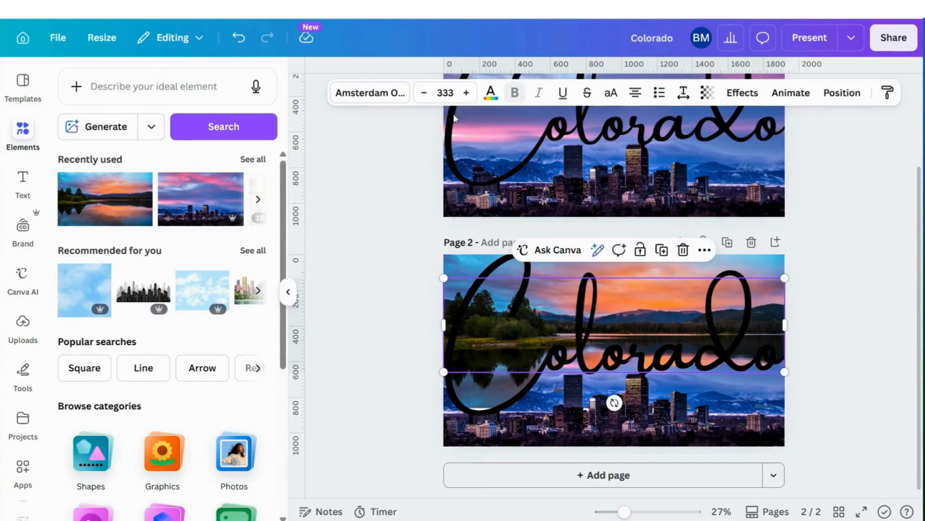
Colour the Colorado text on page 2 white and apply the Drop shadow effect to it
click(495, 94)
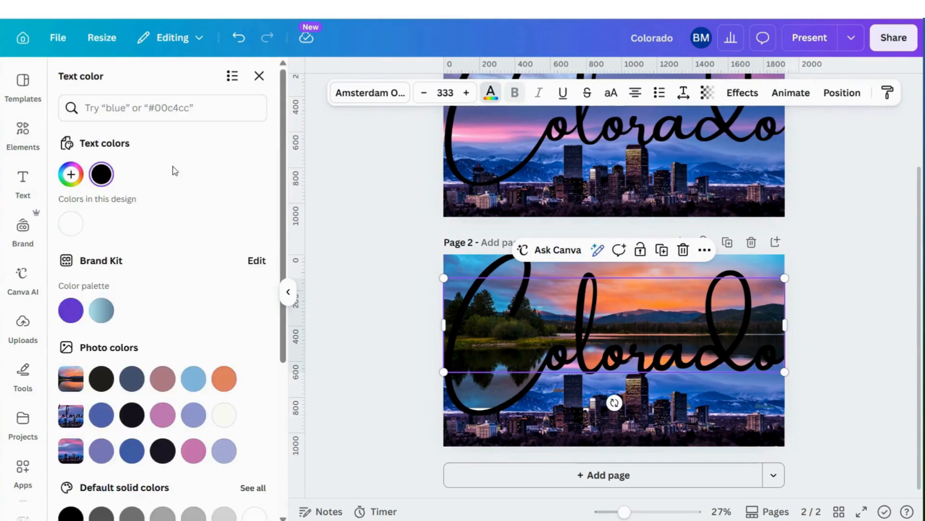
click(69, 225)
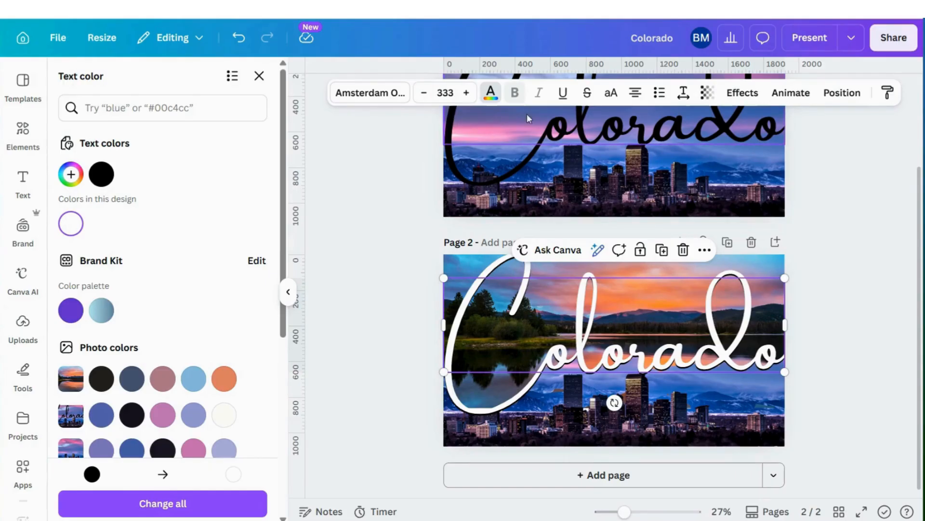
click(743, 93)
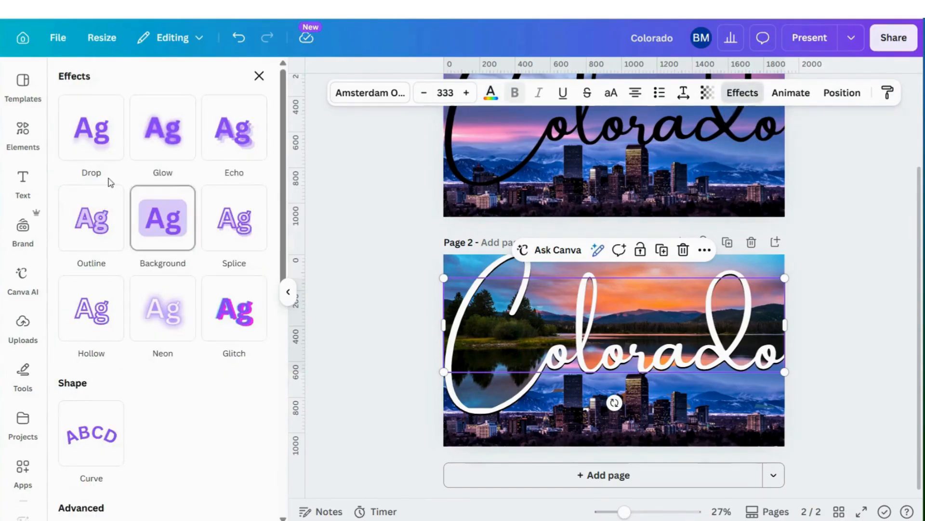
click(83, 124)
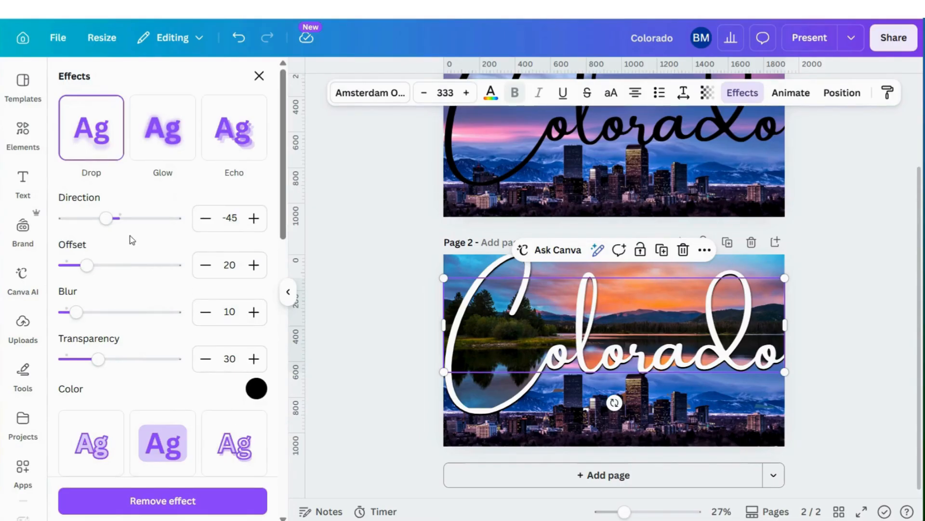
Set the text's drop shadow to direction -79, offset 36, blur 0 and transparency 100
drag(106, 223, 148, 225)
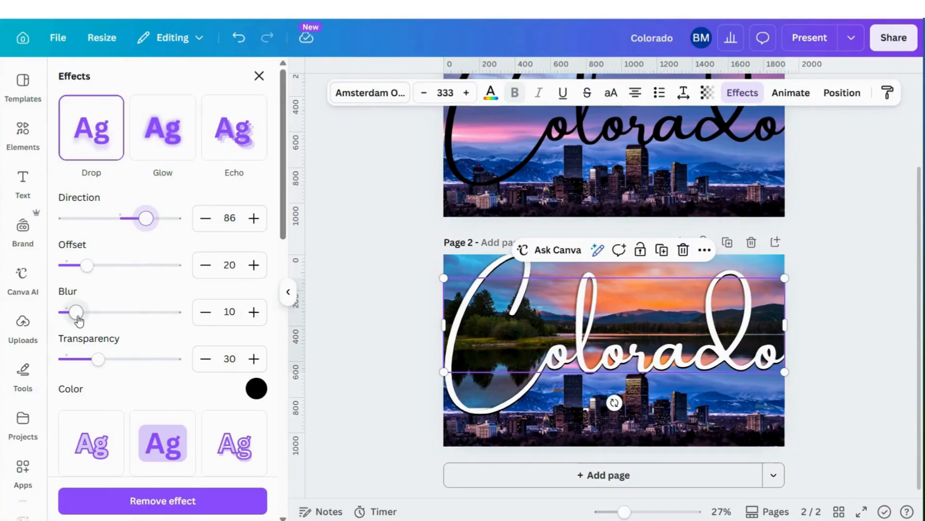
drag(78, 316, 37, 320)
drag(99, 368, 236, 364)
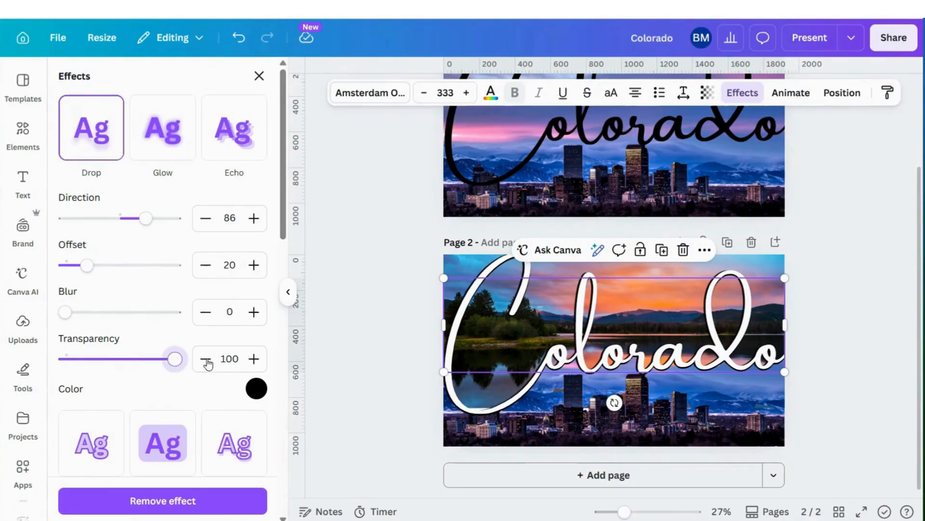
mouse_move(174, 359)
mouse_down()
mouse_move(136, 359)
mouse_move(203, 362)
mouse_move(138, 360)
mouse_move(175, 359)
mouse_up()
mouse_move(70, 318)
mouse_down()
mouse_move(86, 313)
mouse_move(51, 319)
mouse_up()
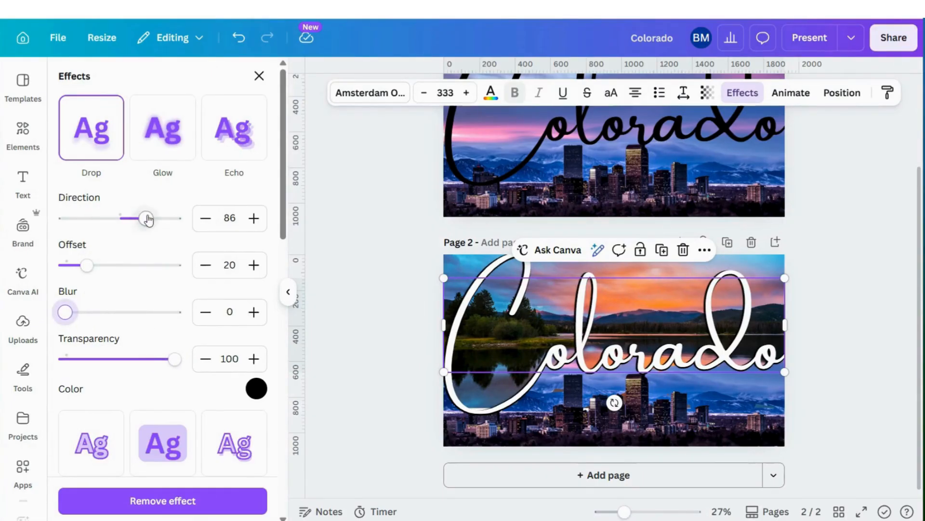
mouse_move(145, 218)
mouse_down()
mouse_move(132, 217)
mouse_move(142, 220)
mouse_up()
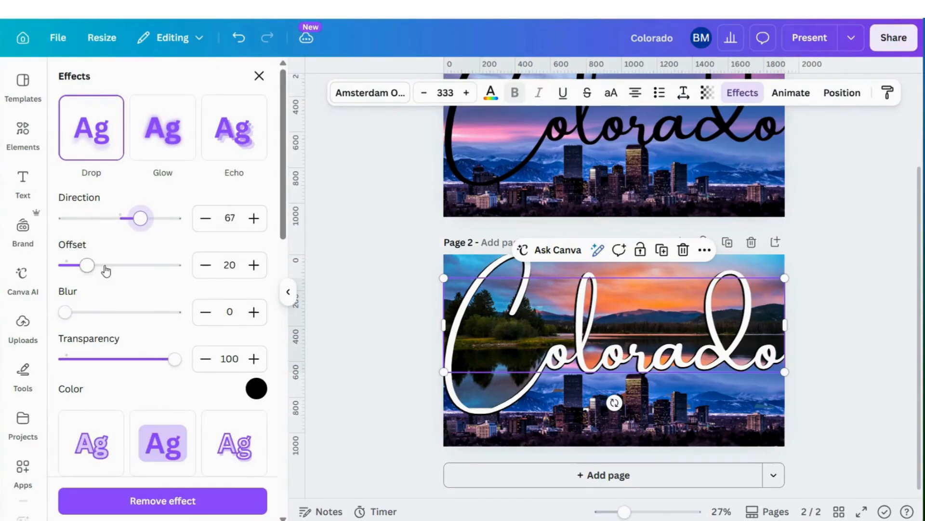
mouse_move(87, 270)
mouse_down()
mouse_move(117, 266)
mouse_move(94, 266)
mouse_move(104, 266)
mouse_up()
drag(150, 219, 97, 224)
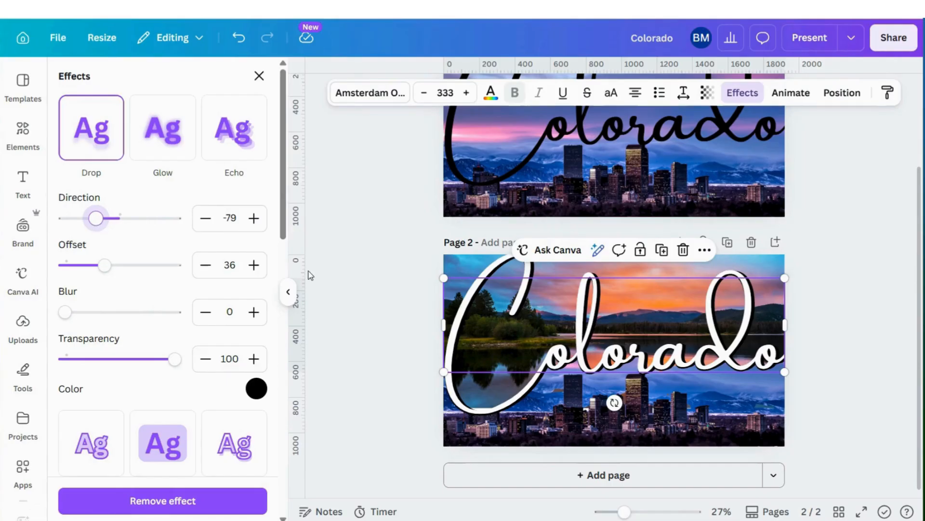
Try red as the drop shadow colour of the lettering and set it back to black
click(256, 389)
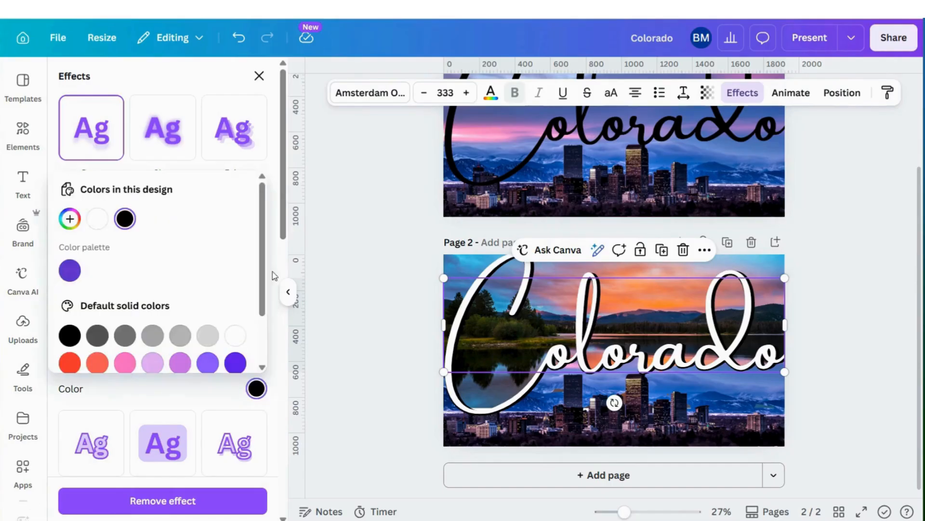
click(71, 364)
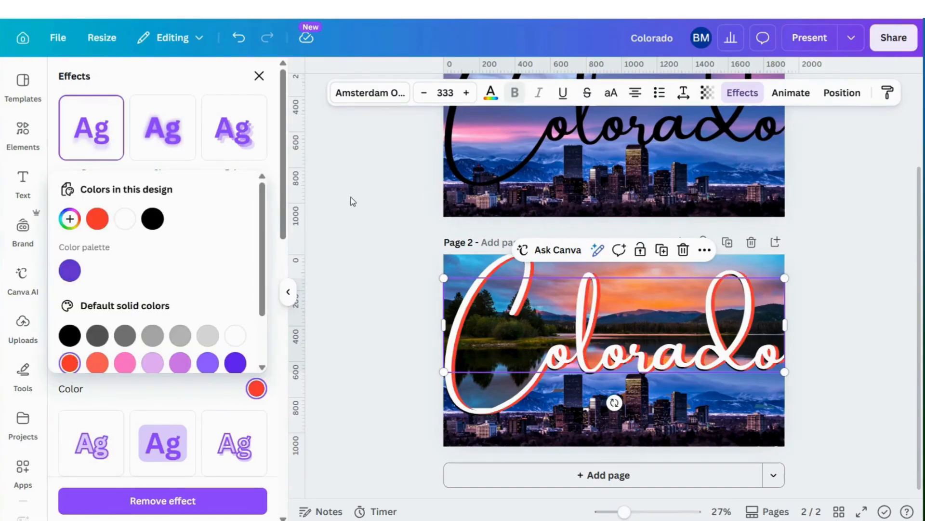
click(70, 335)
click(322, 278)
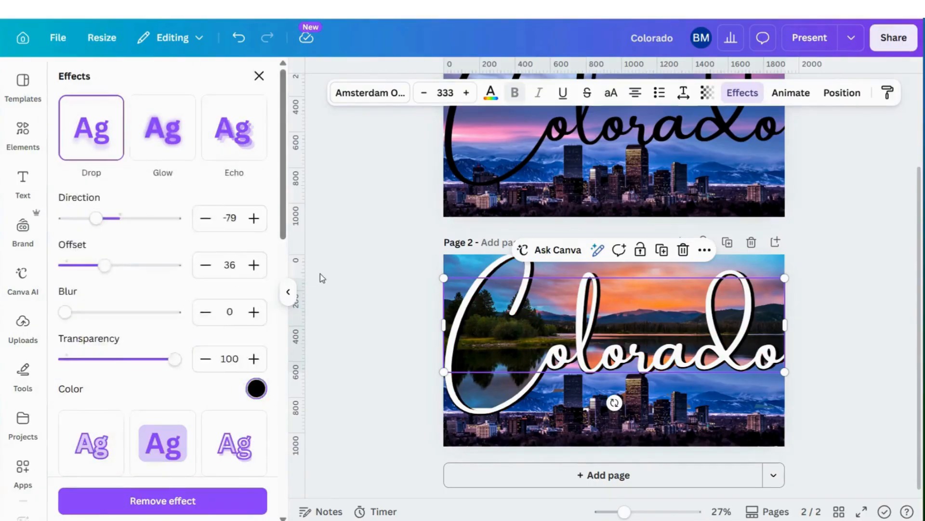
Present the design in full screen to preview page 2
click(642, 355)
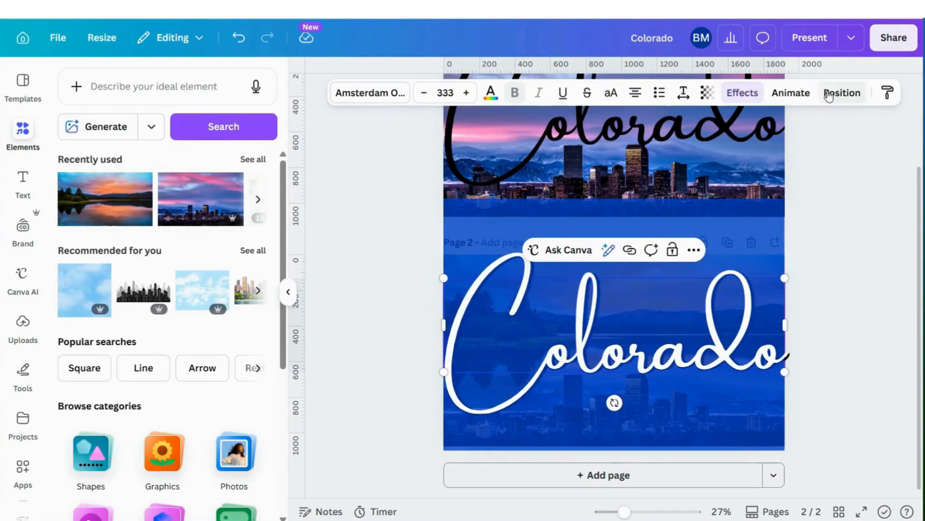
click(815, 37)
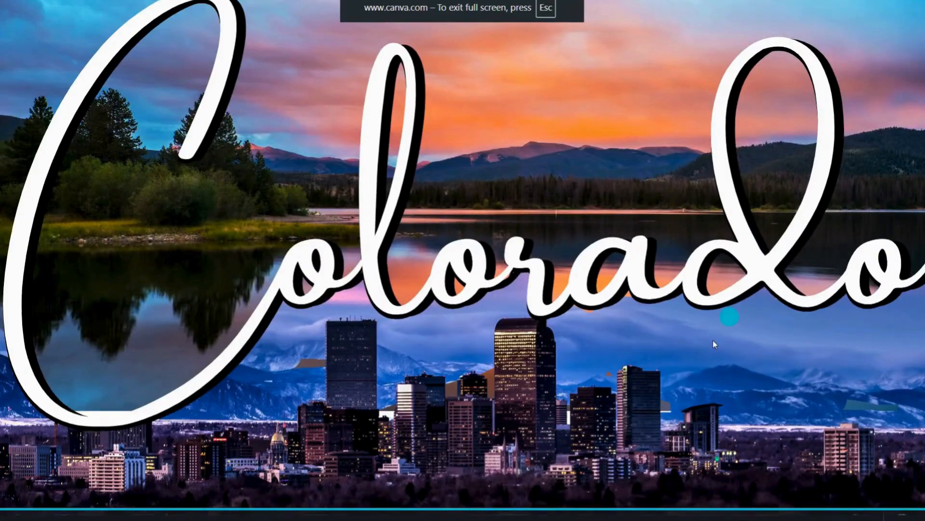